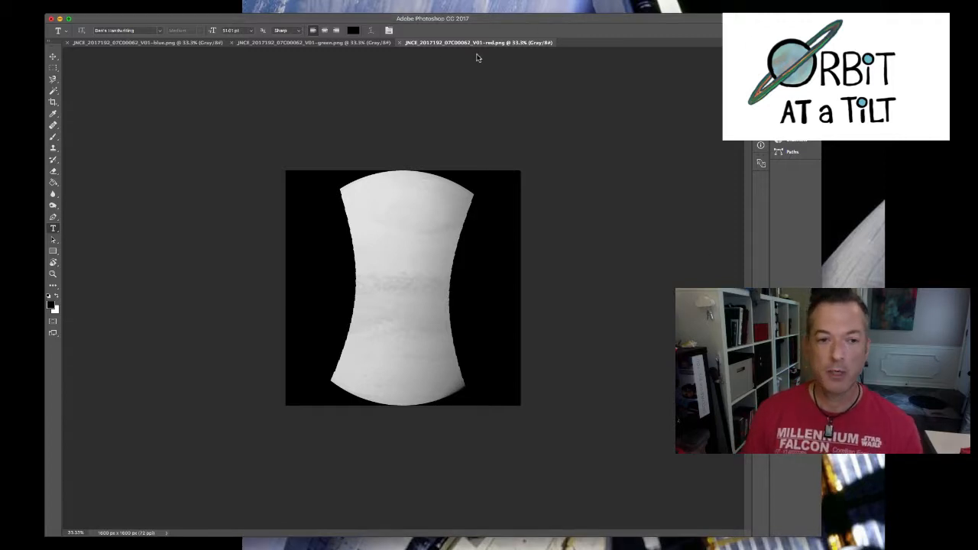
View the green and blue filter images, and copy the entire blue image.
click(332, 44)
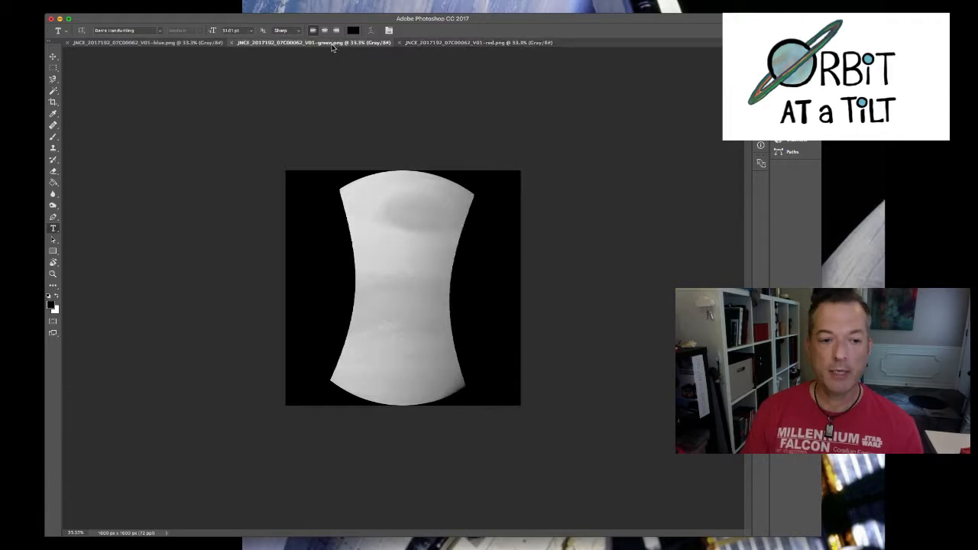
click(181, 44)
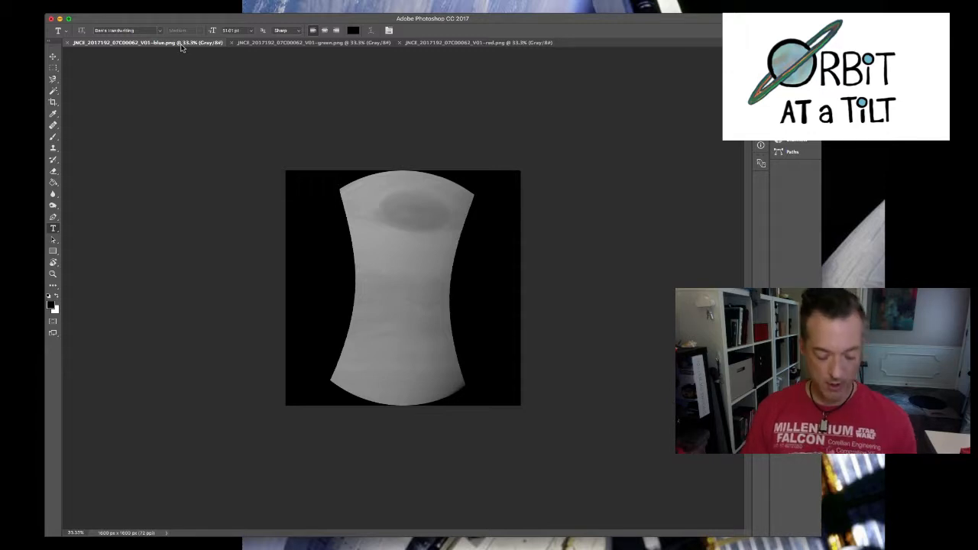
key(ctrl+a)
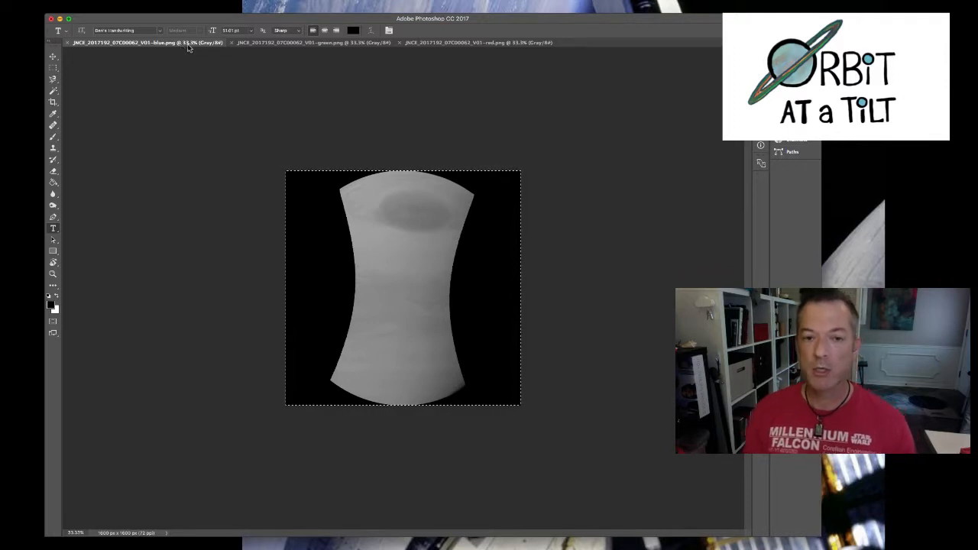
Create a new 1600 x 1600 pixel document at 72 pixels/inch in RGB Color mode with 16 bit depth.
key(ctrl+n)
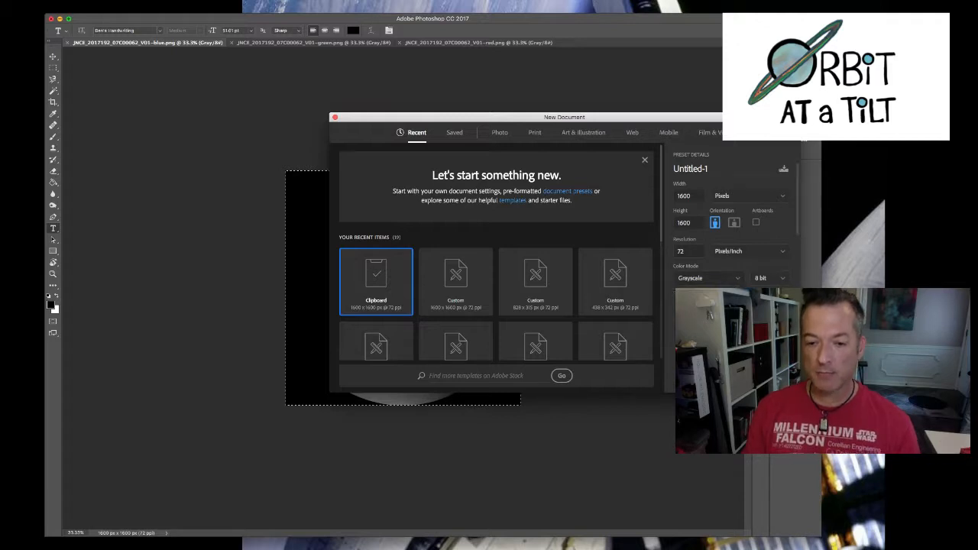
click(699, 320)
click(785, 282)
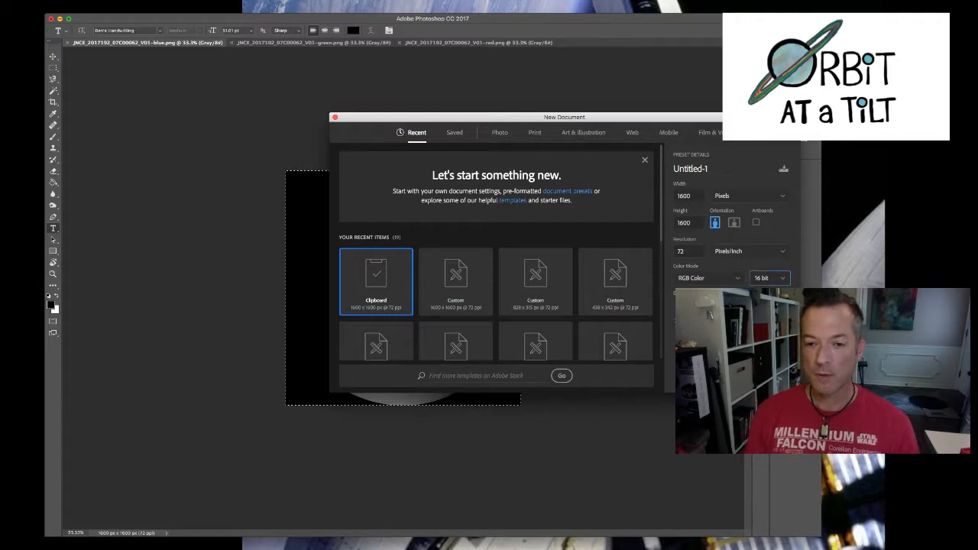
key(Return)
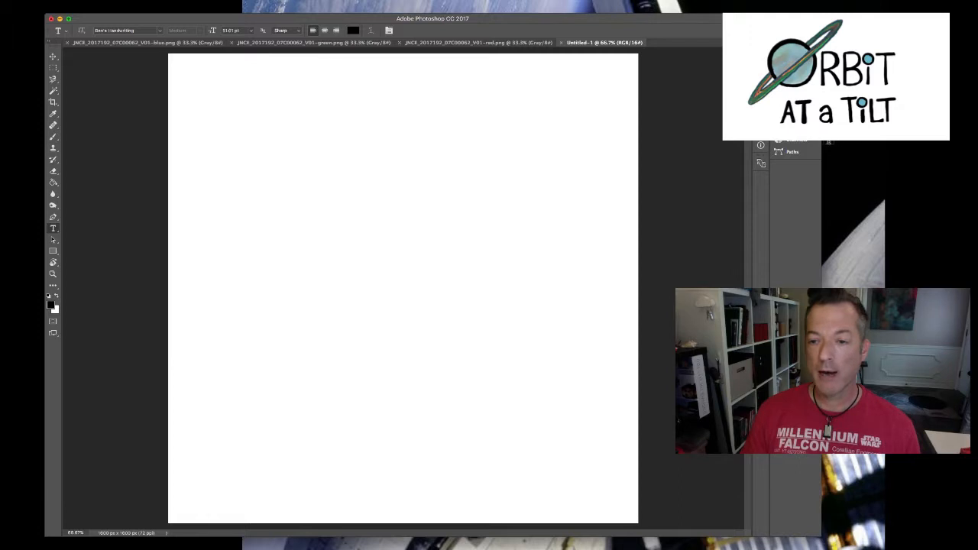
Copy the entire red filter image into the Red channel of the new document and show the RGB composite.
click(461, 43)
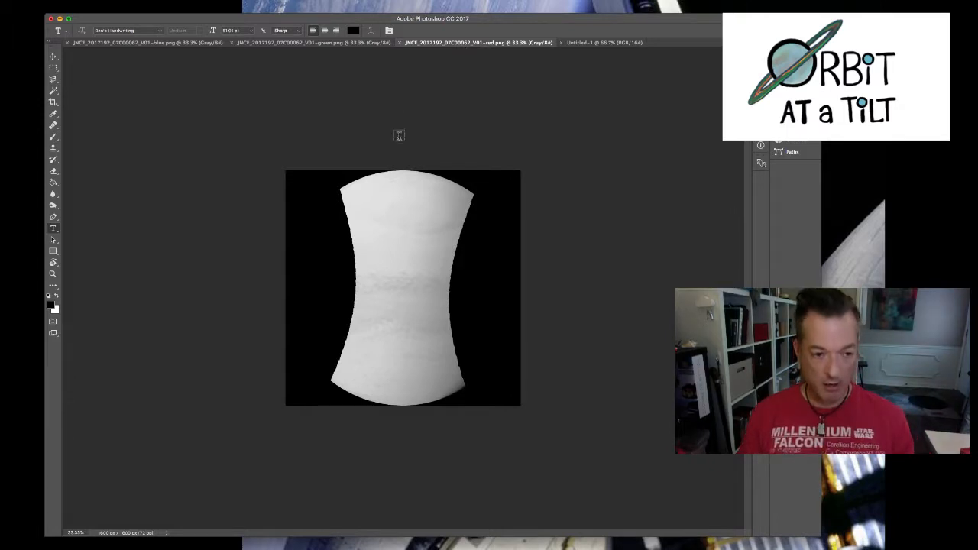
key(super+a)
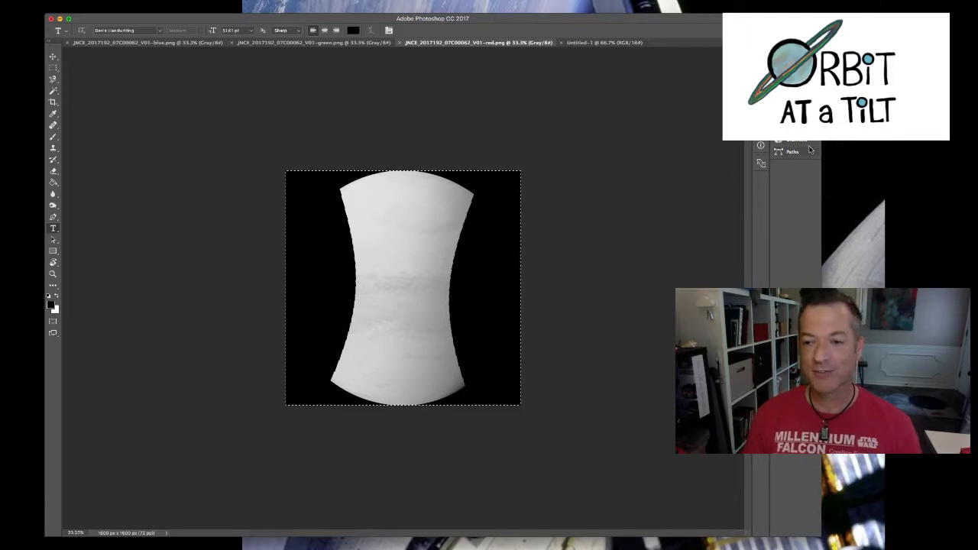
click(621, 43)
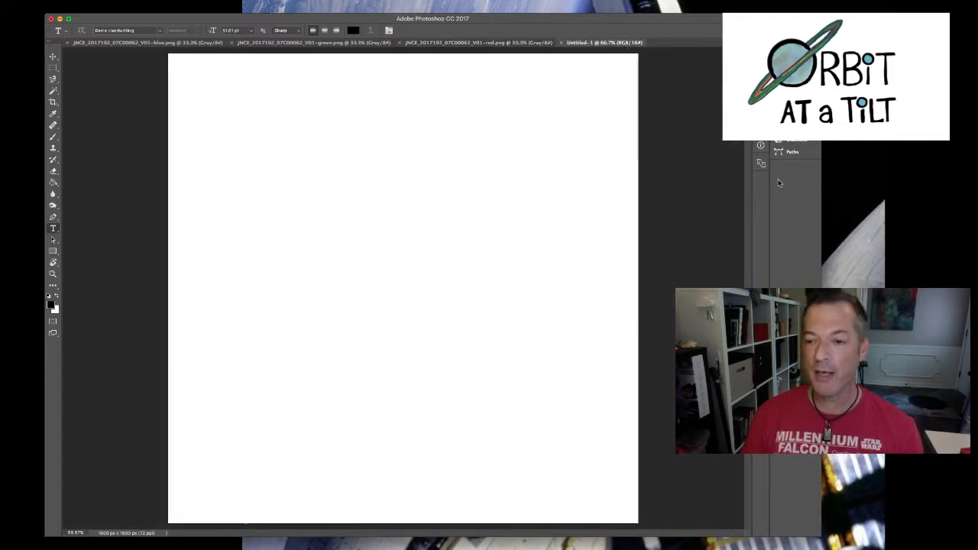
click(794, 144)
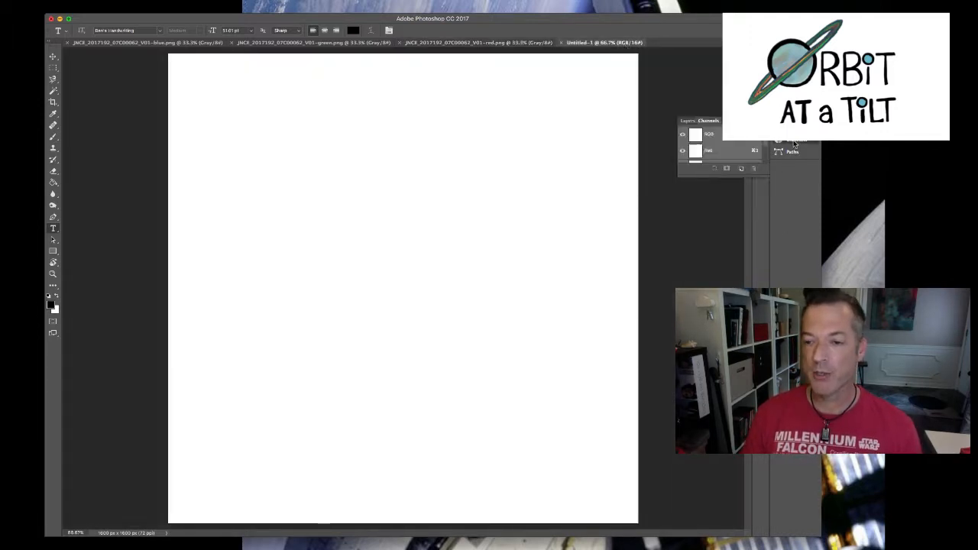
click(718, 153)
key(cmd+v)
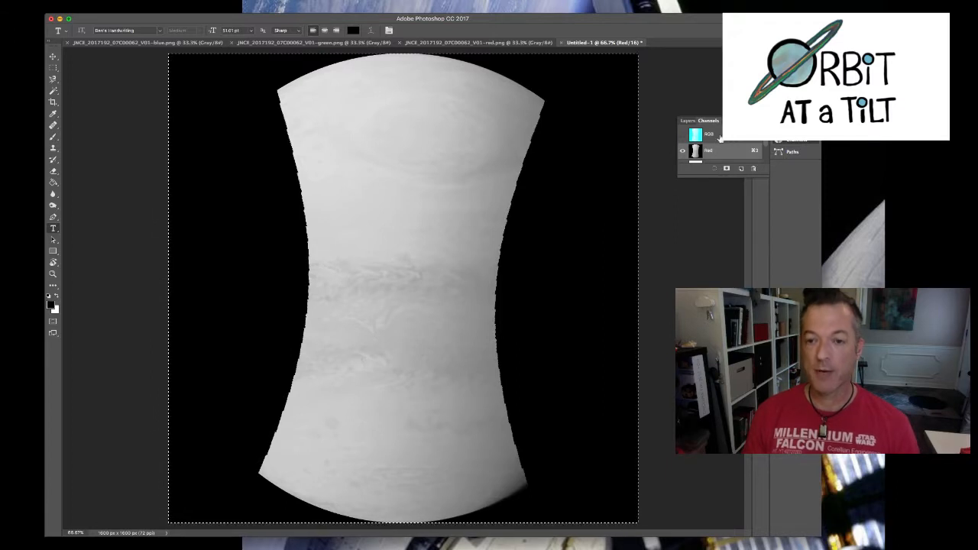
click(719, 138)
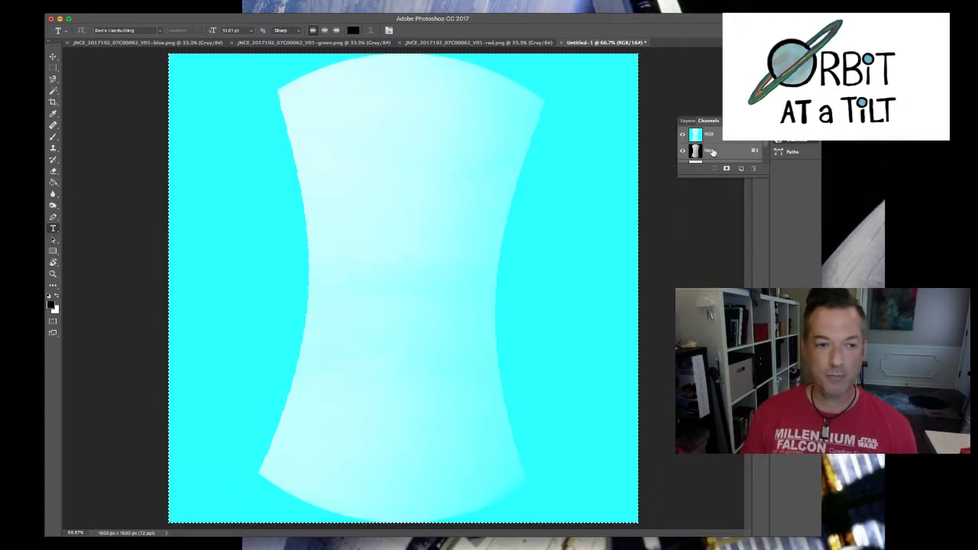
Copy the entire green filter image into the Green channel of Untitled-1 and show the RGB composite.
click(314, 43)
key(super+a)
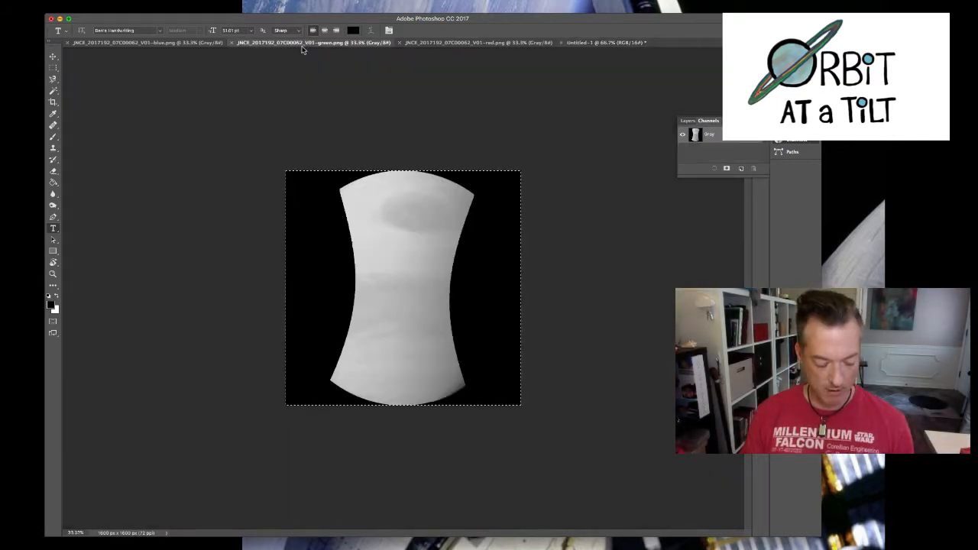
click(612, 43)
scroll(724, 153, down, 2)
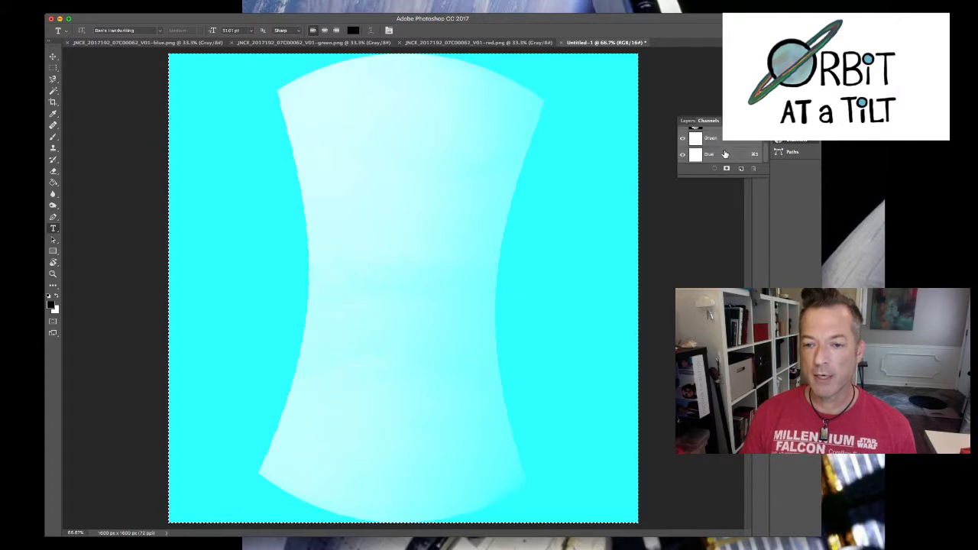
click(723, 141)
key(super+v)
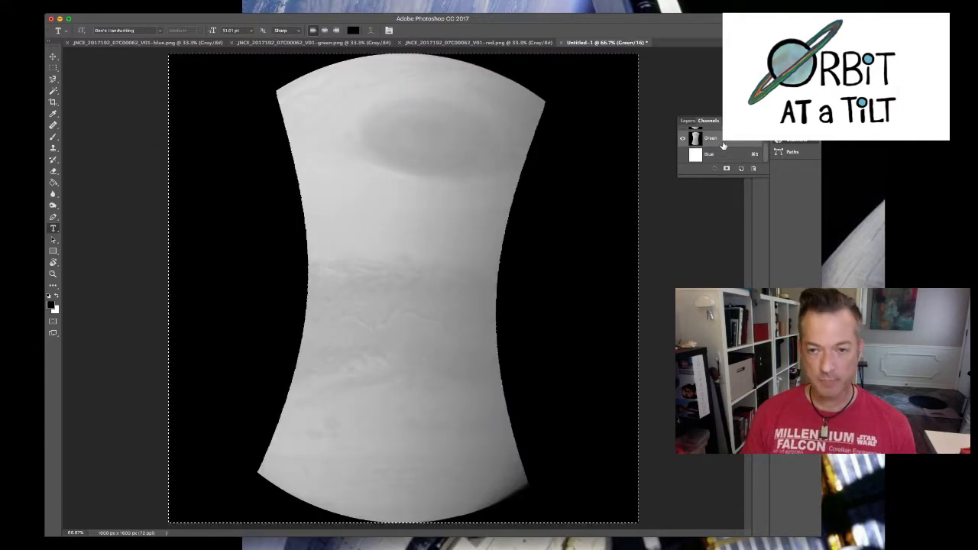
click(723, 141)
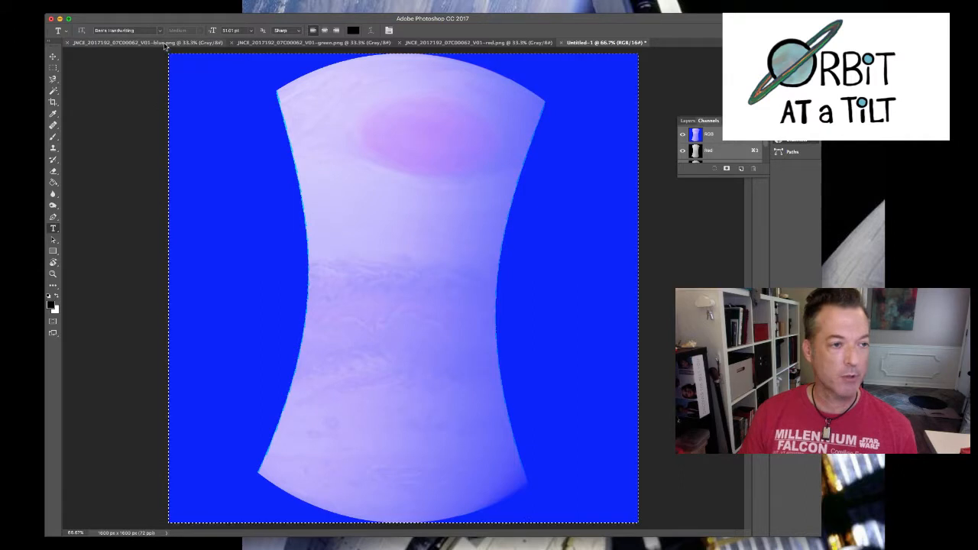
Copy the blue filter image into the Blue channel of Untitled-1 and show the full-colour RGB composite.
click(165, 44)
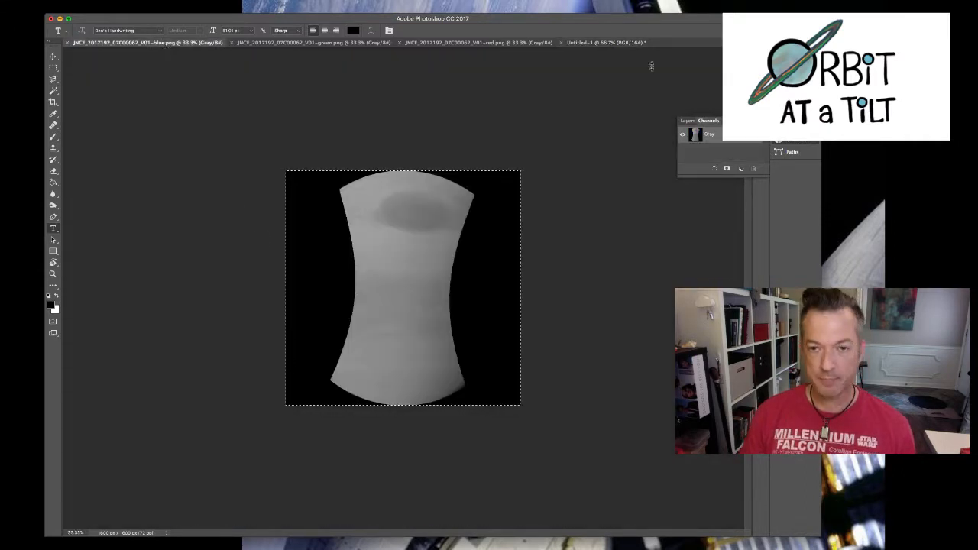
click(609, 42)
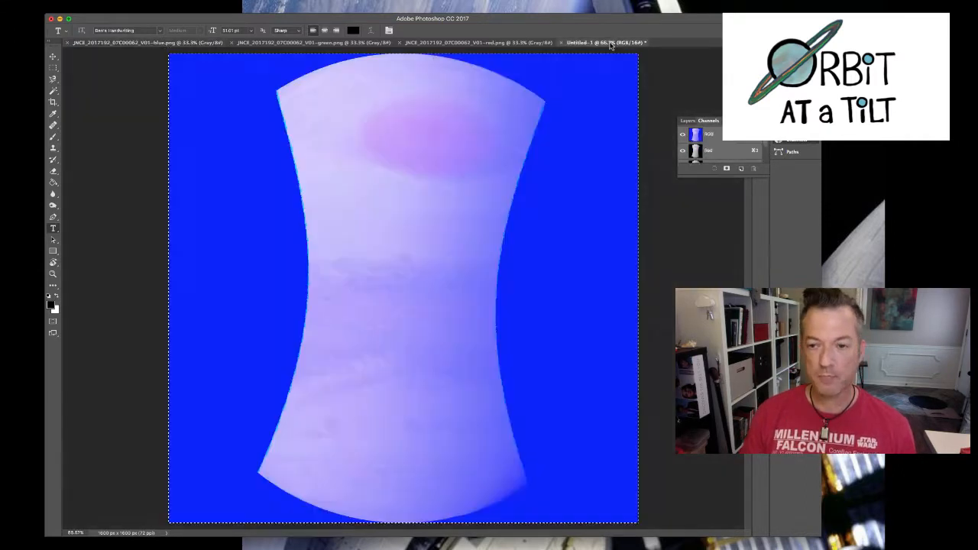
scroll(721, 151, down, 2)
click(712, 159)
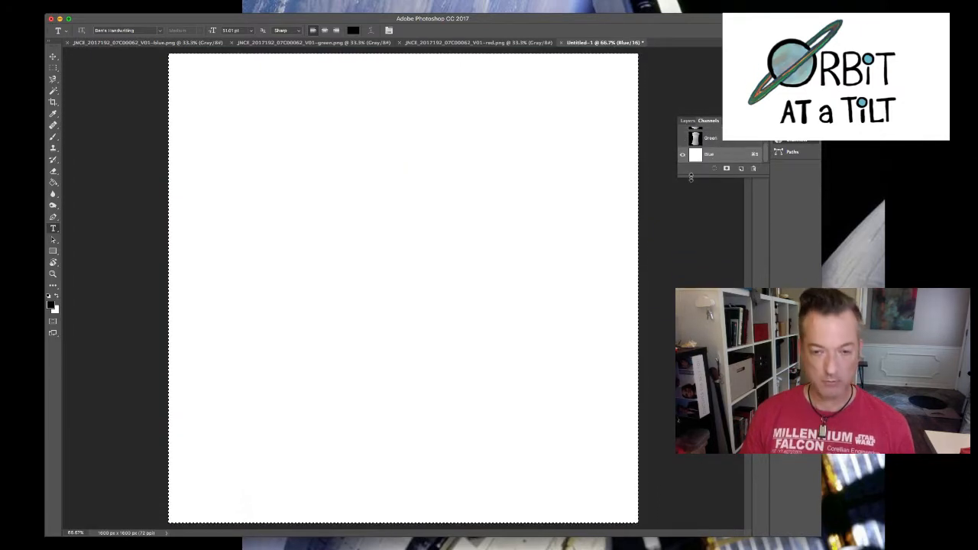
key(super+v)
scroll(707, 153, up, 2)
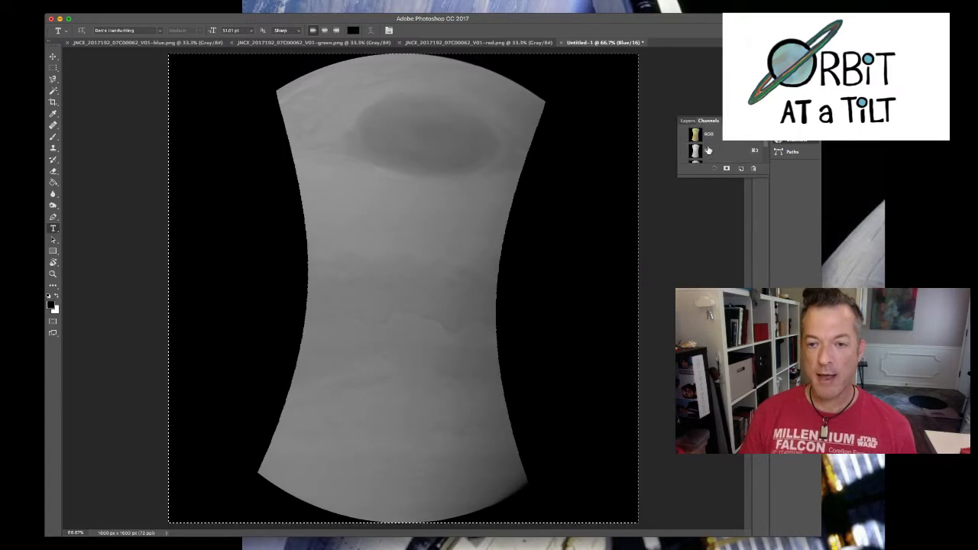
click(710, 141)
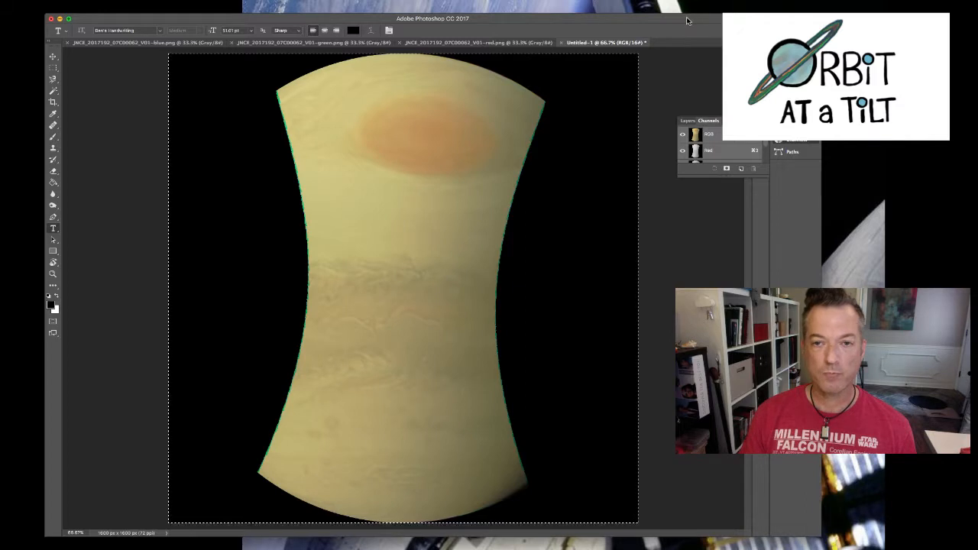
Reposition and enlarge the program window, and expand the collapsed panel dock to show colour, adjustment and channel controls.
drag(687, 21, 652, 20)
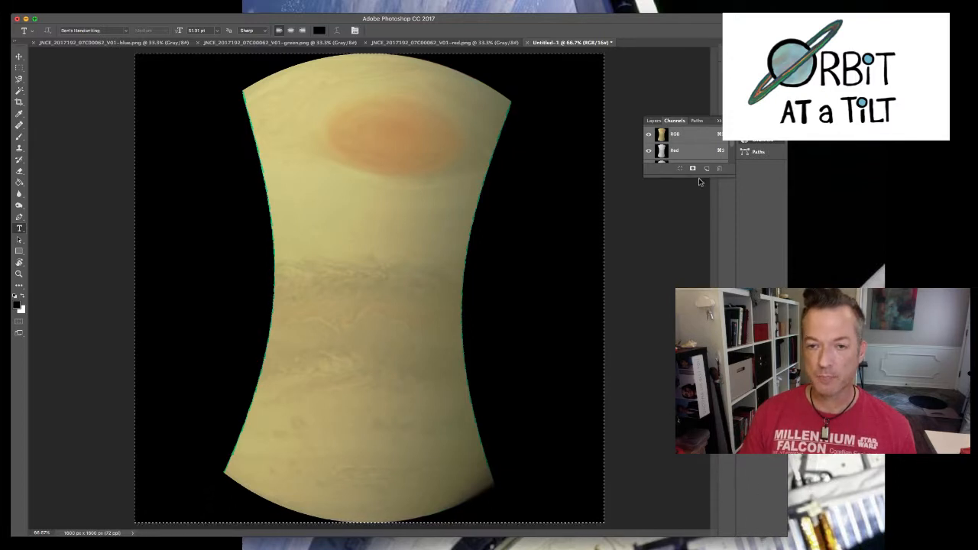
click(720, 121)
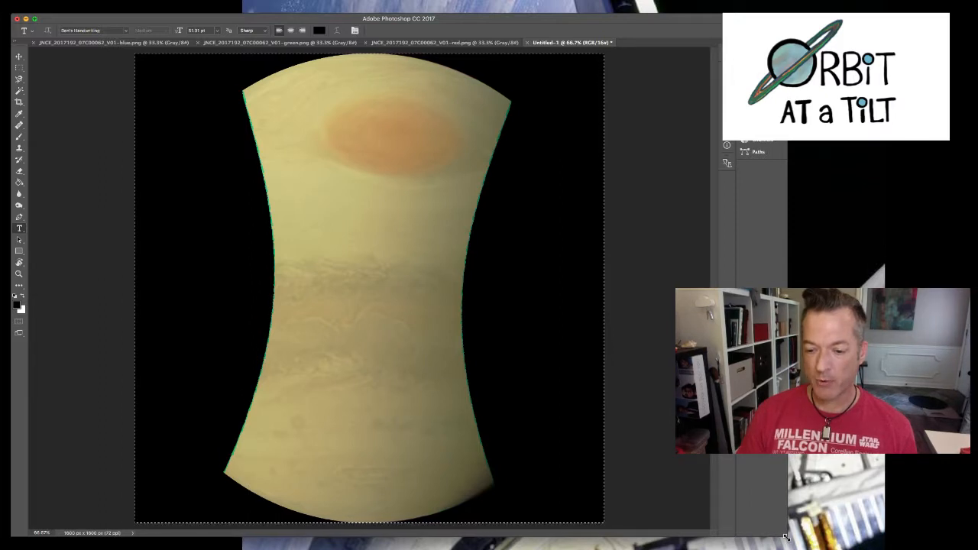
drag(787, 538, 799, 539)
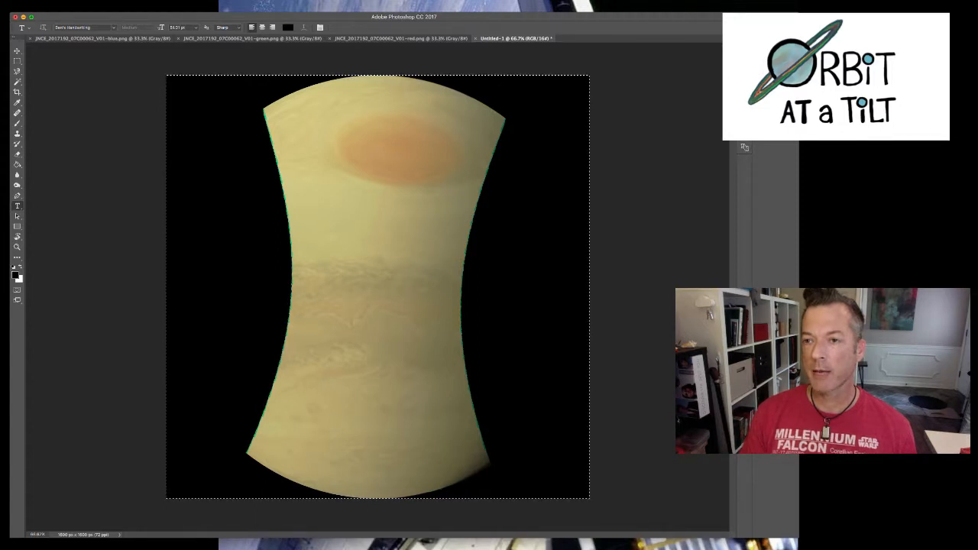
key(Tab)
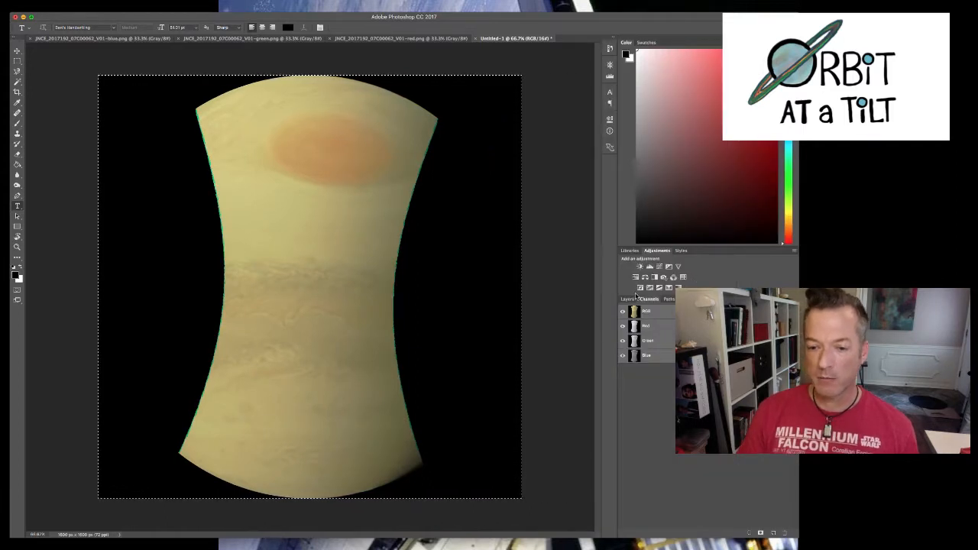
Duplicate the Background layer of the colour composite.
click(628, 298)
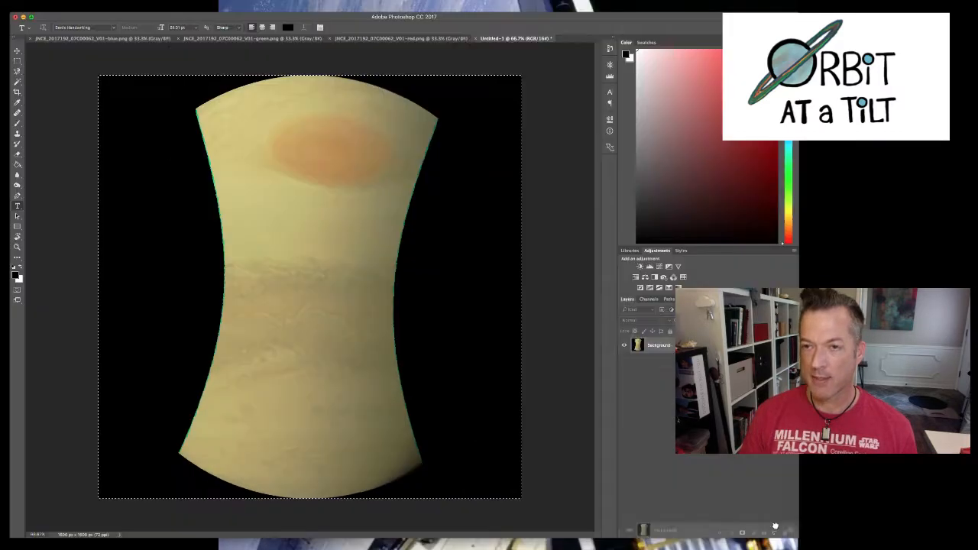
key(super+j)
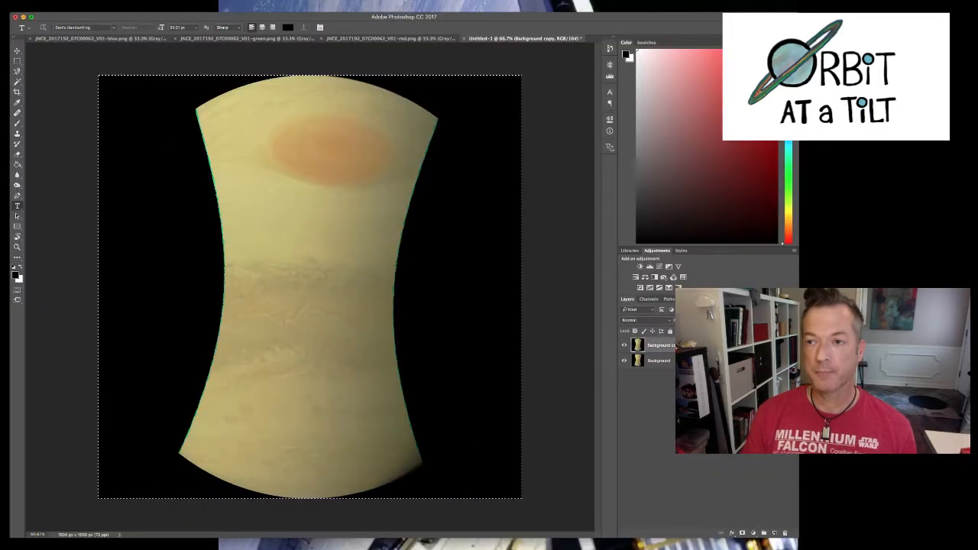
key(super+d)
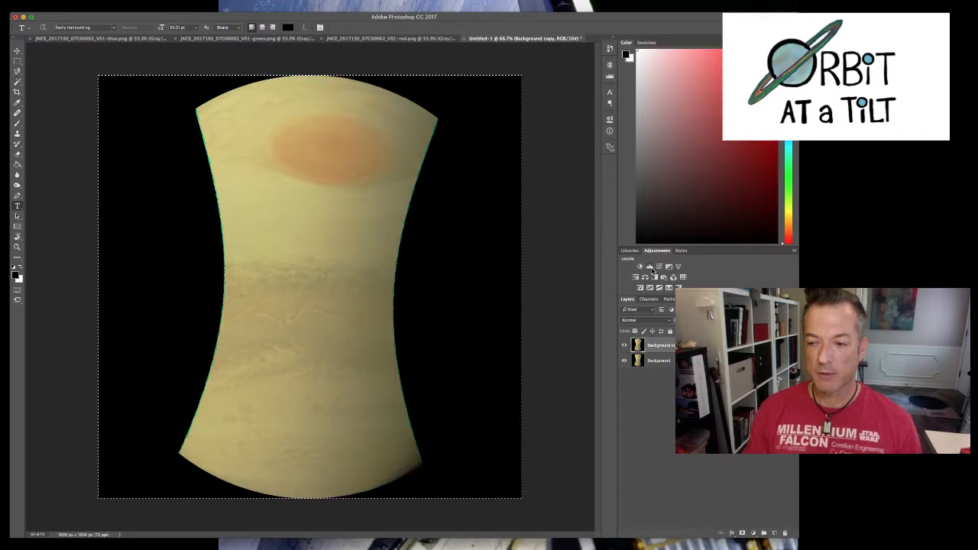
Add a Levels adjustment layer, lighten the RGB midtones slightly and pull the white point in to the histogram's bright end.
click(650, 267)
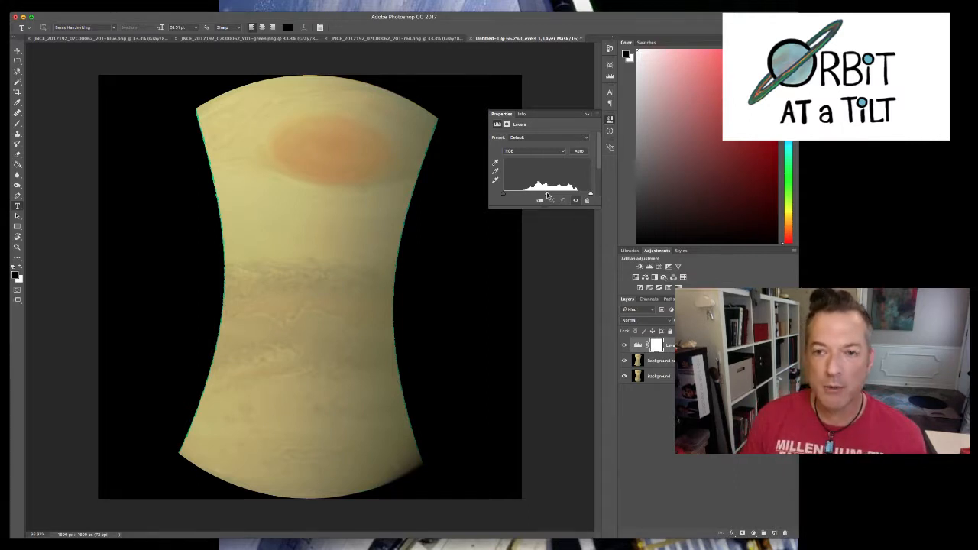
drag(547, 195, 538, 194)
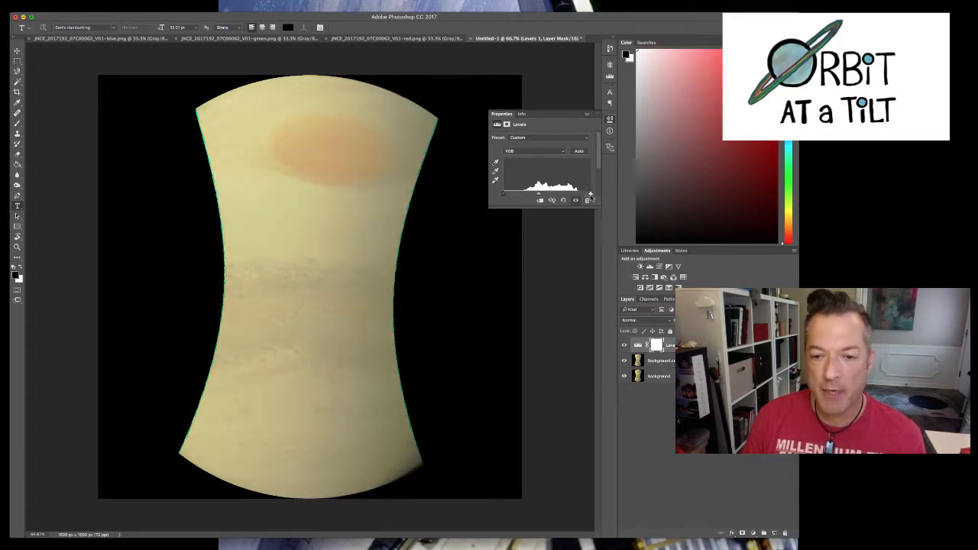
drag(586, 195, 581, 195)
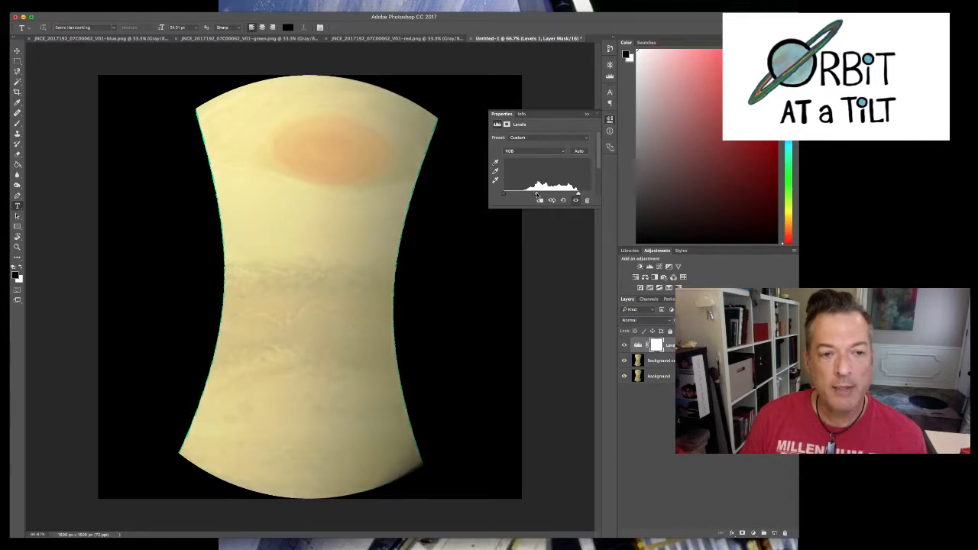
drag(539, 195, 542, 196)
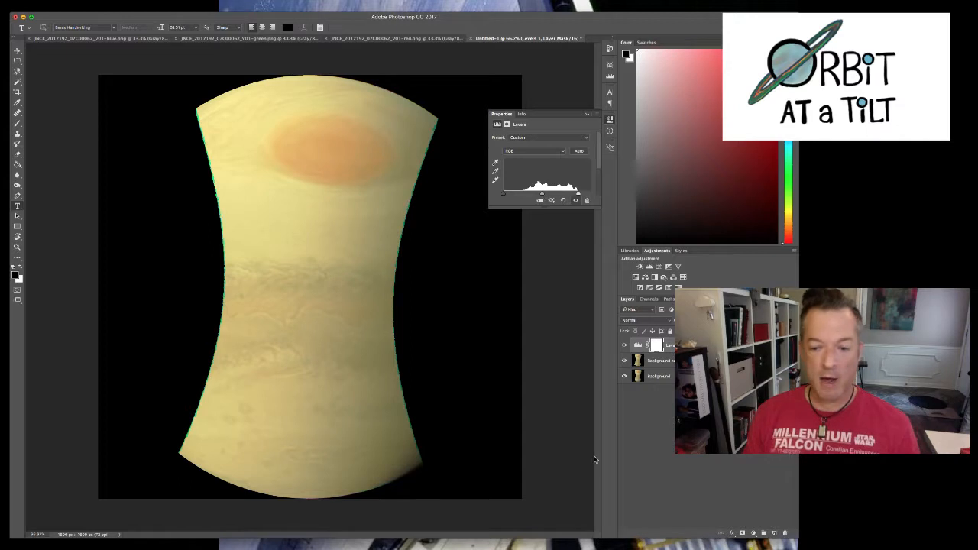
Compare the planet image with and without the Levels adjustment.
key(super+z)
key(super+z)
key(super+z)
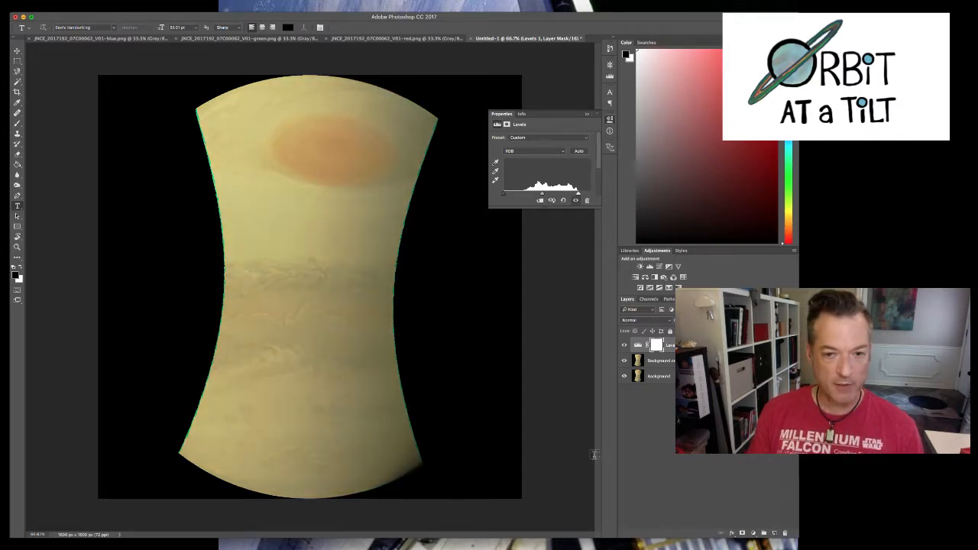
key(super+z)
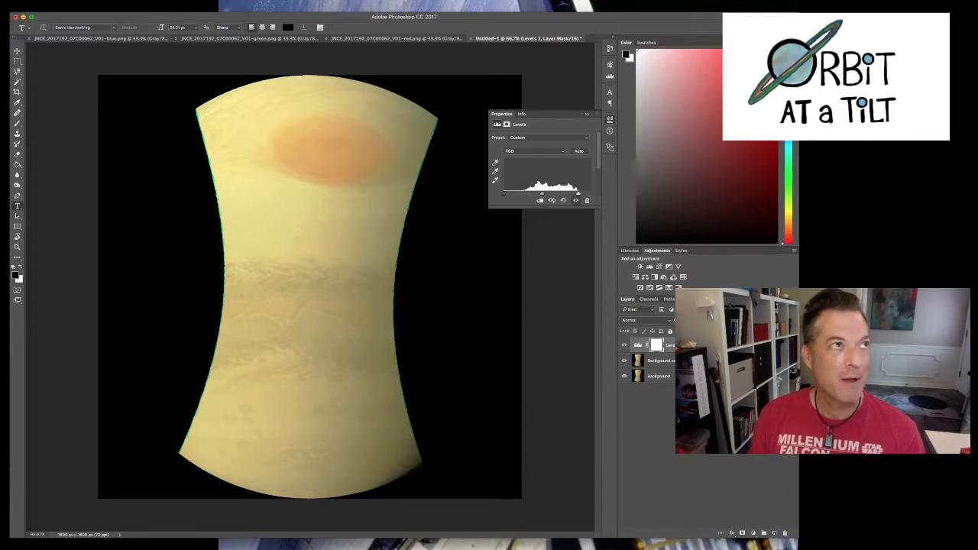
key(super+Tab)
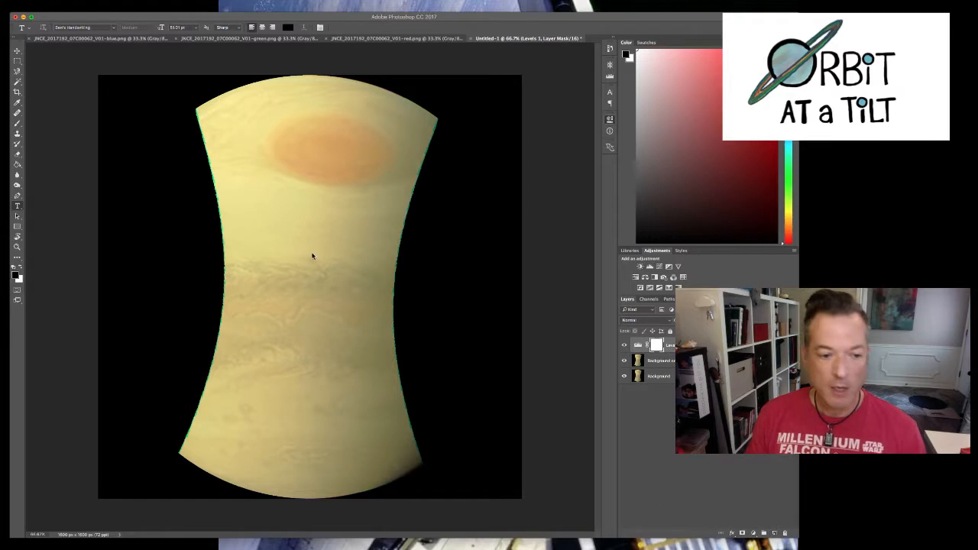
Add a Curves adjustment layer and increase the contrast of the Great Red Spot with on-image targeted tone adjustments.
key(super+Tab)
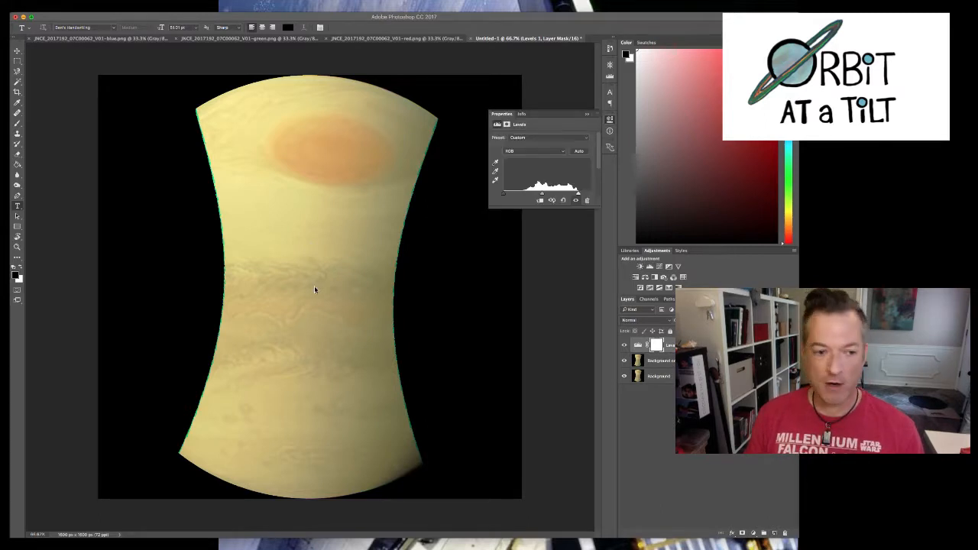
scroll(314, 286, up, 5)
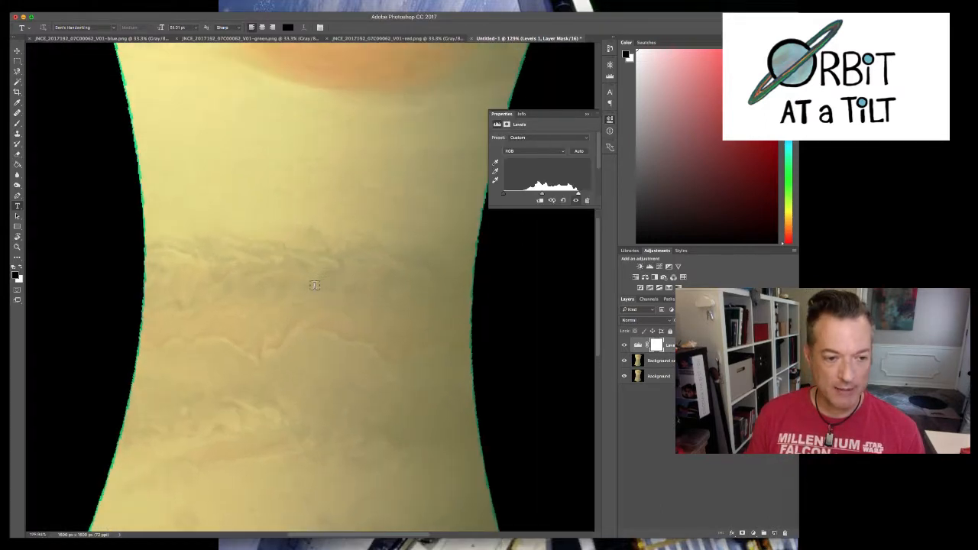
scroll(314, 285, down, 3)
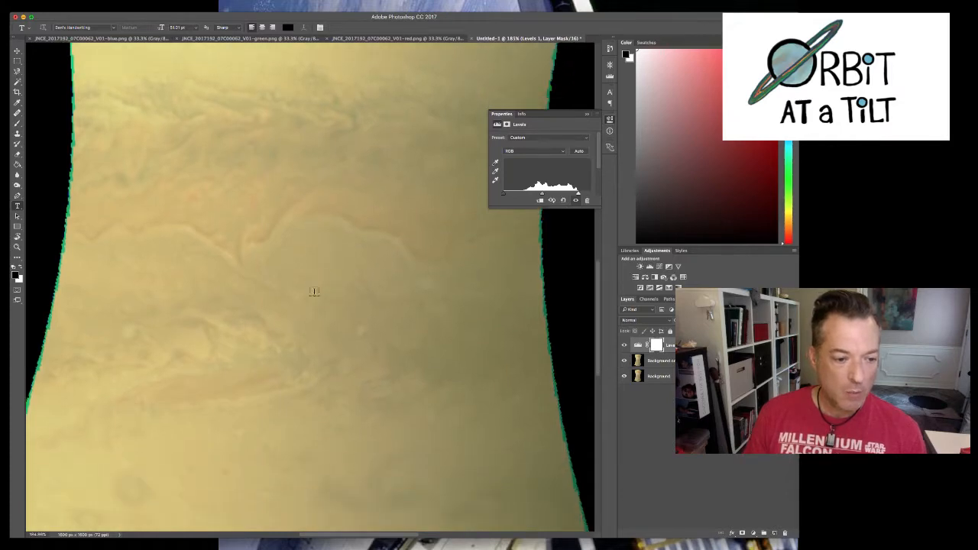
scroll(270, 215, up, 10)
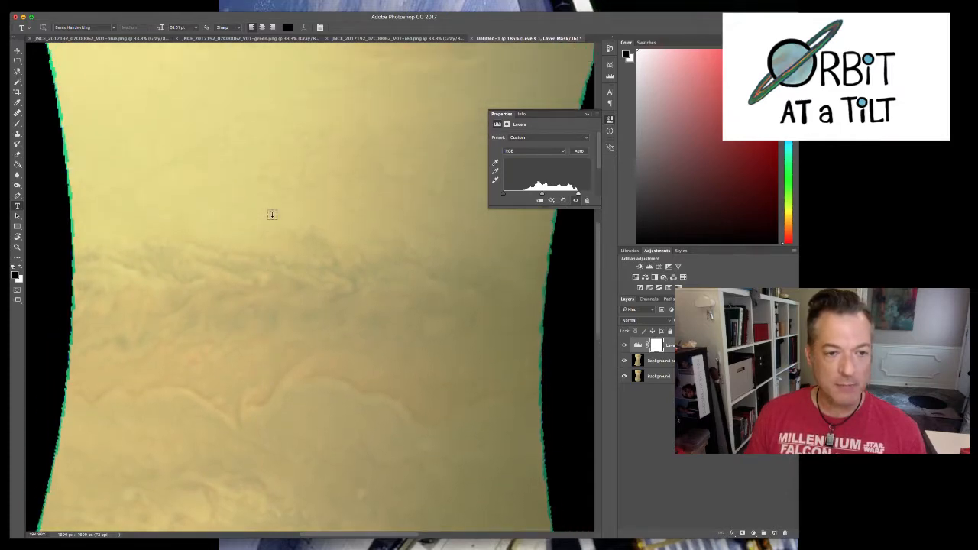
scroll(272, 215, down, 2)
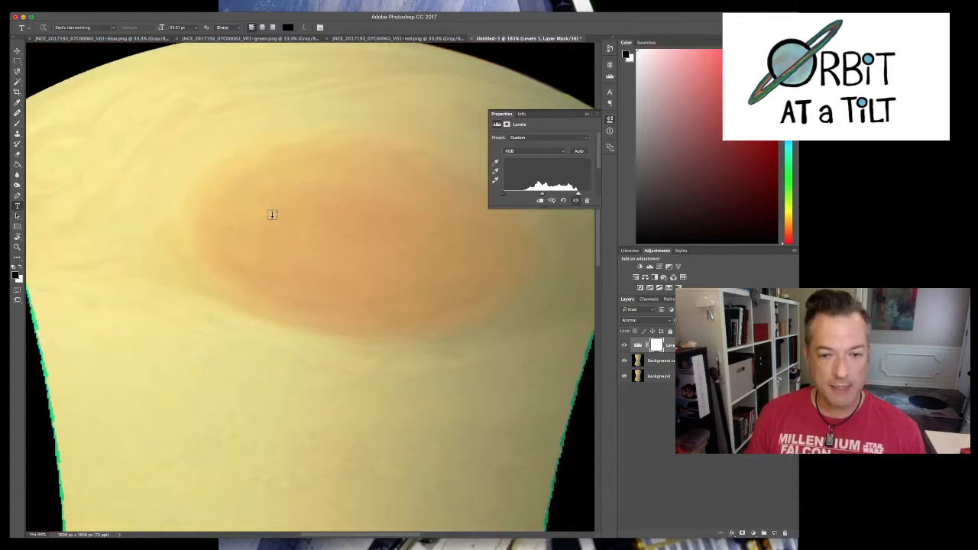
scroll(274, 216, right, 2)
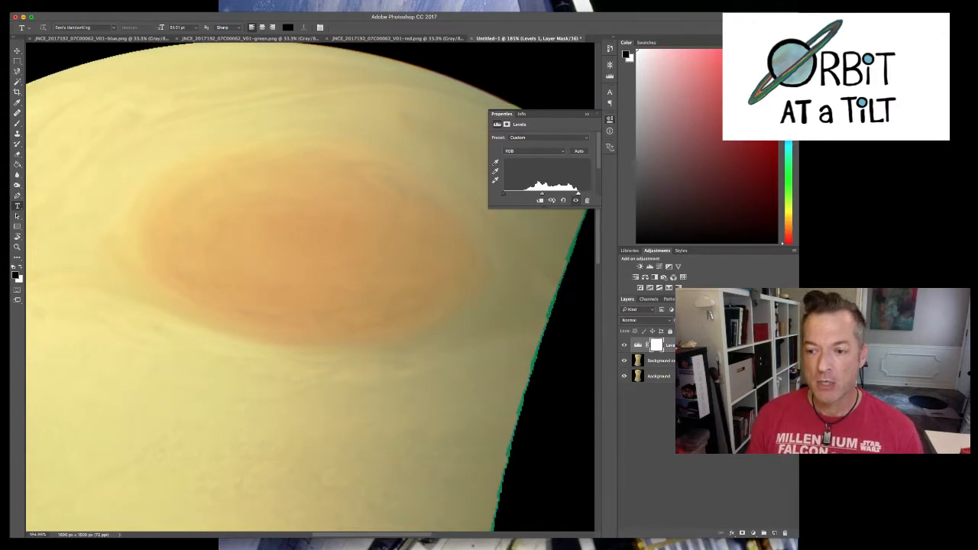
click(659, 267)
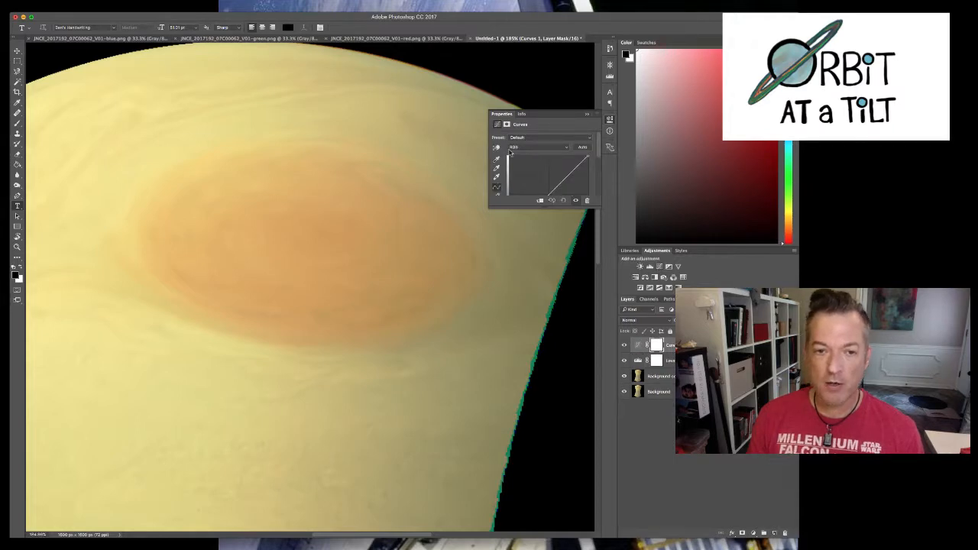
click(497, 148)
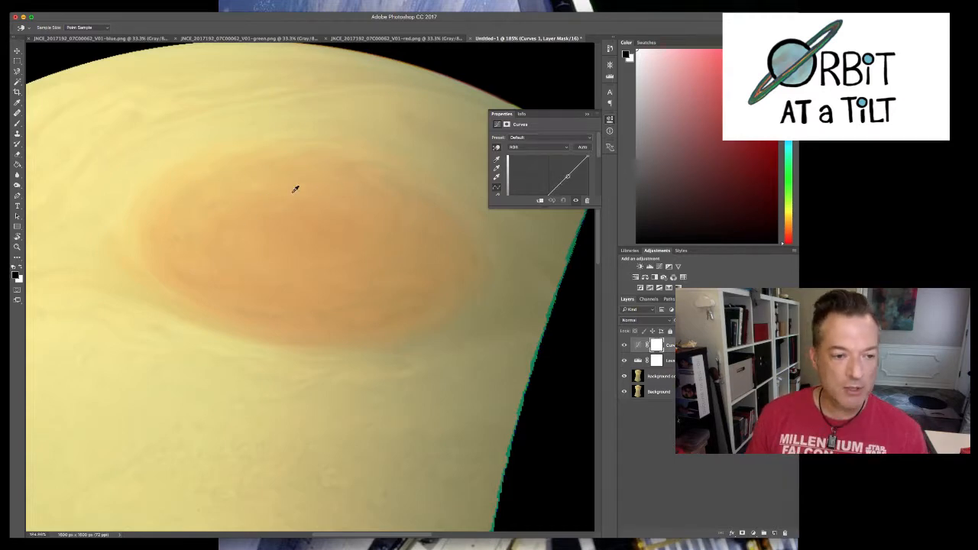
click(353, 239)
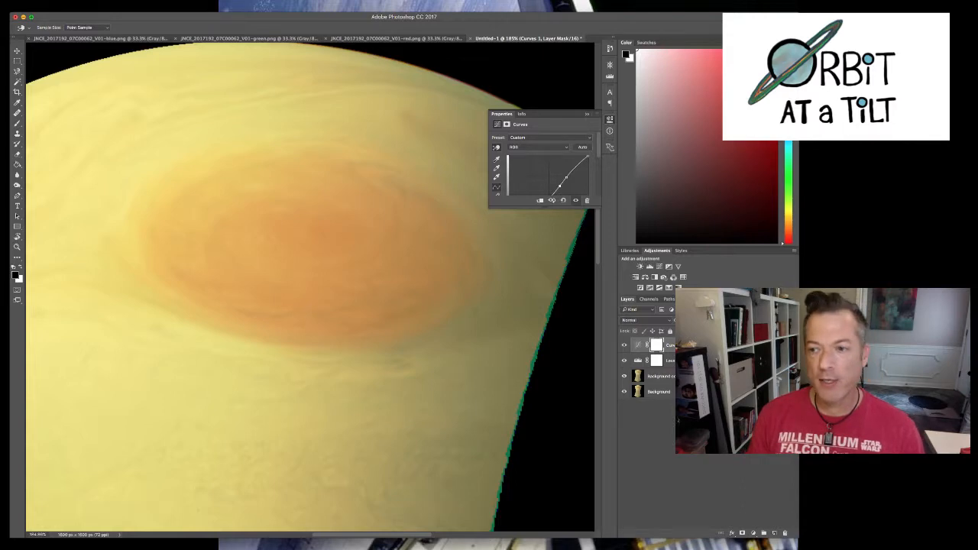
click(863, 279)
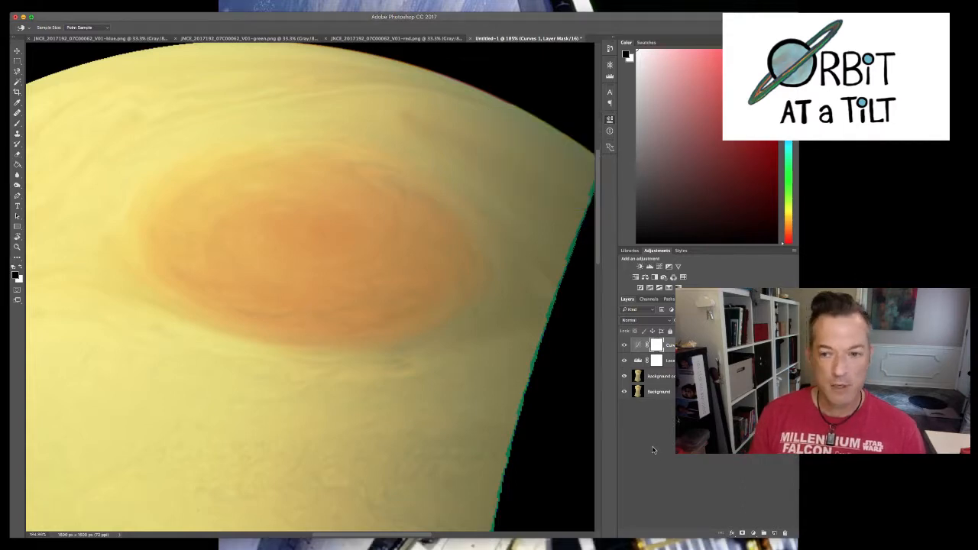
click(467, 317)
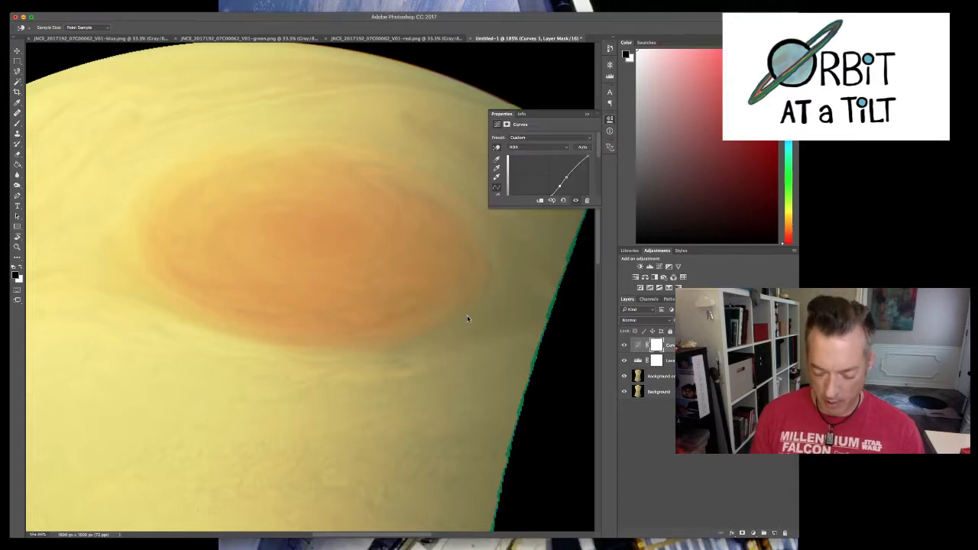
Compare the Great Red Spot before and after the last Curves change by undoing and redoing it.
key(super+z)
key(super+z)
key(super+z)
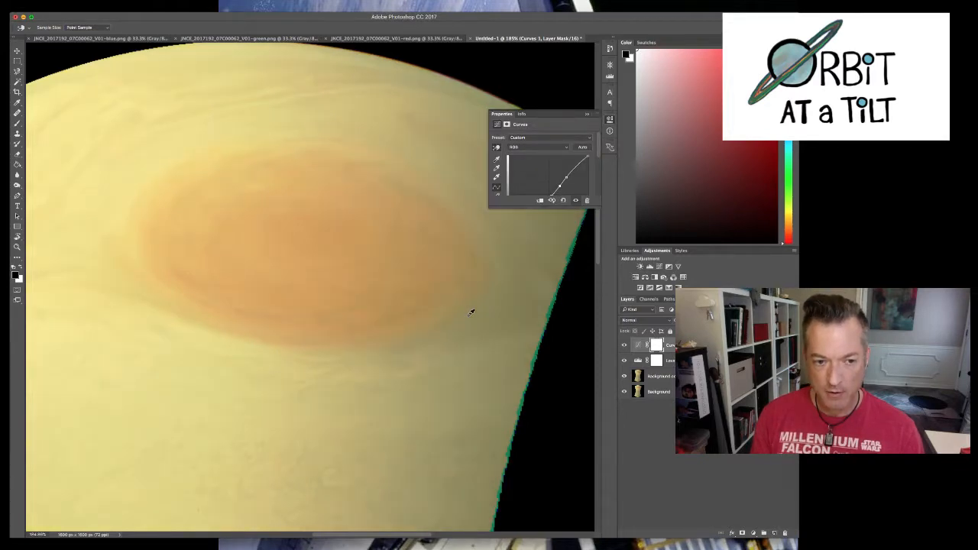
key(super+z)
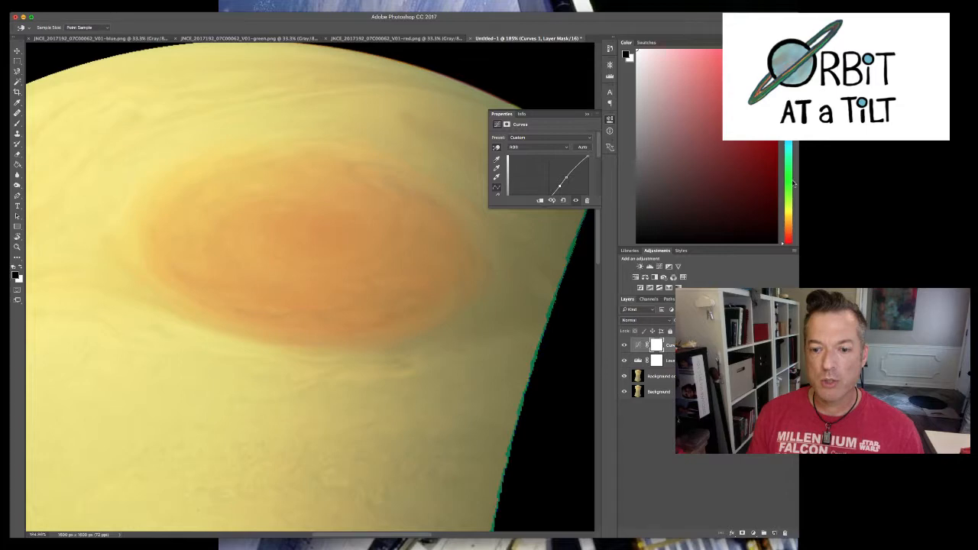
Add a second Levels adjustment layer, pull the RGB black and white points inward and darken the midtones.
click(651, 267)
key(t)
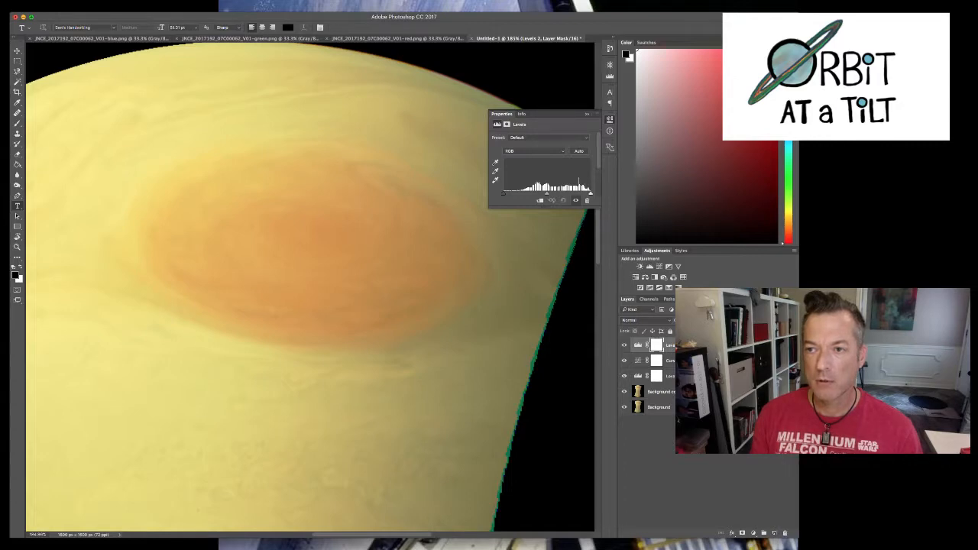
click(795, 37)
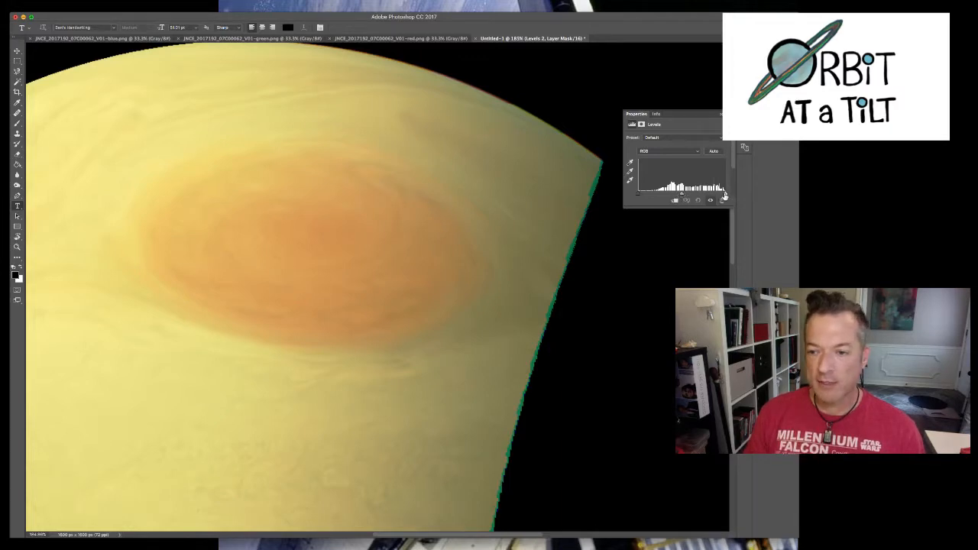
drag(724, 195, 723, 196)
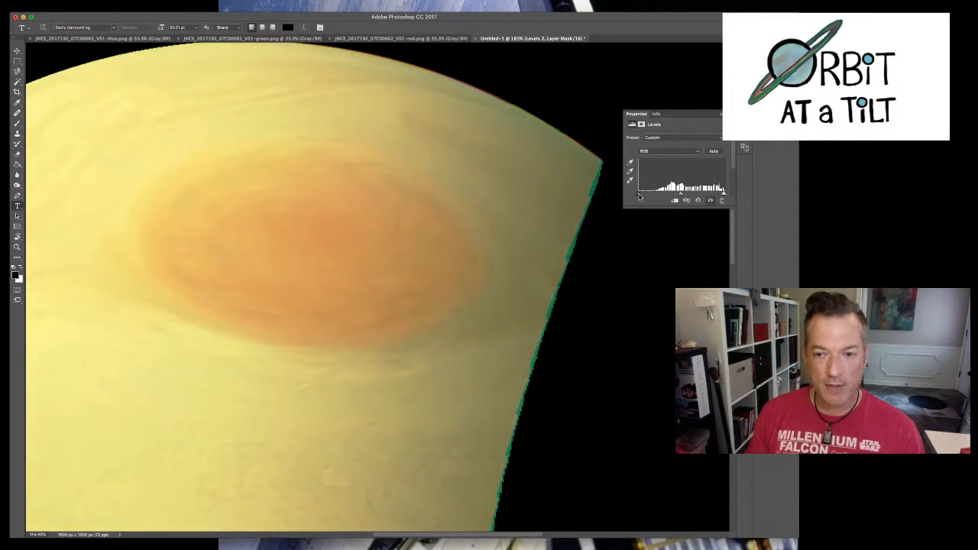
drag(640, 197, 650, 197)
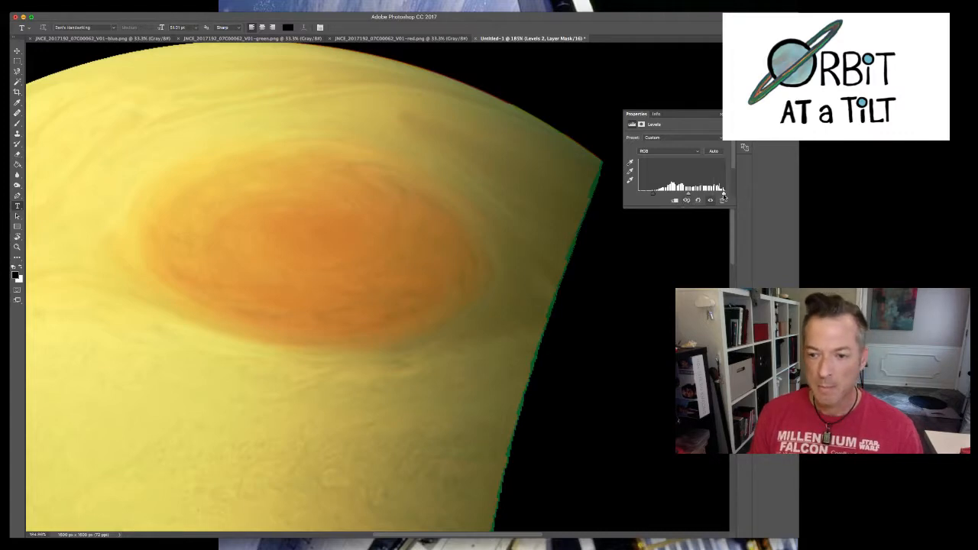
drag(724, 194, 683, 194)
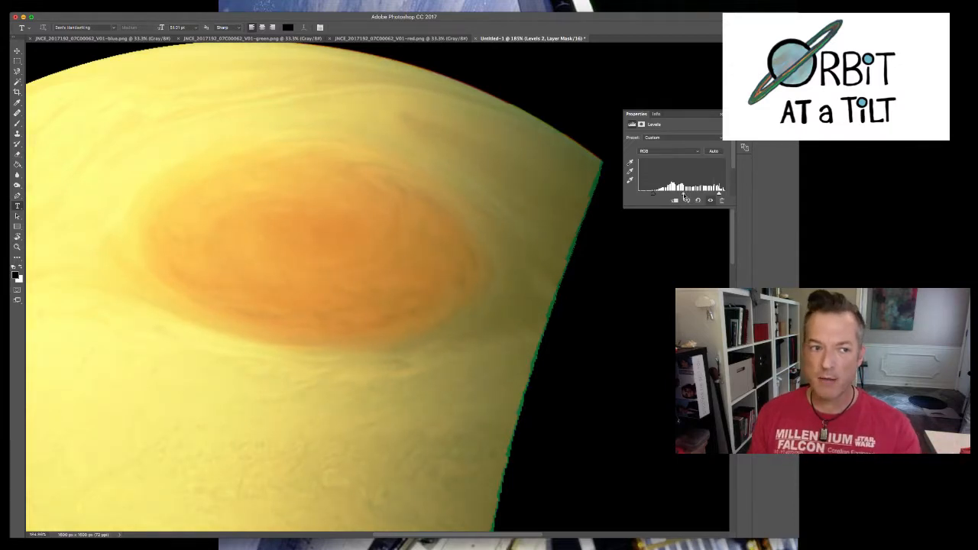
drag(684, 196, 692, 198)
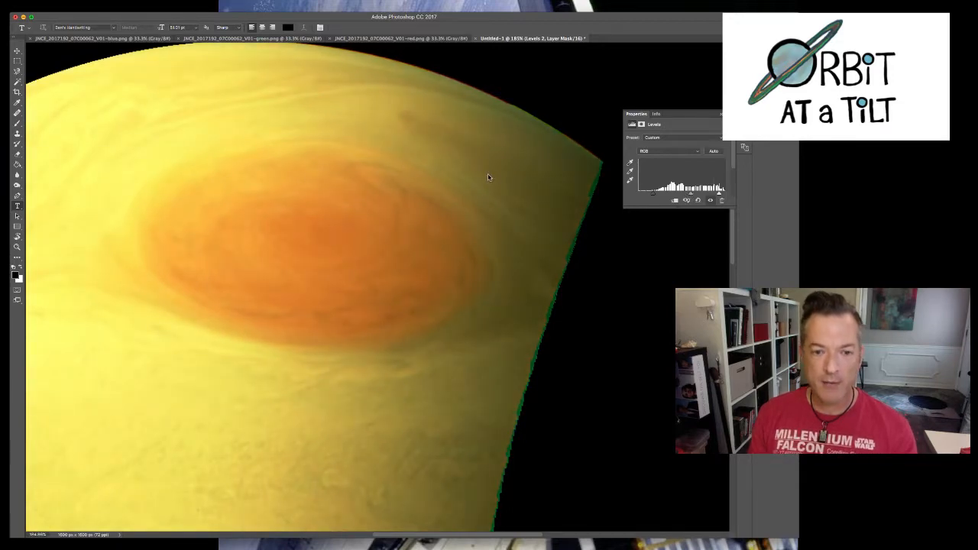
click(463, 171)
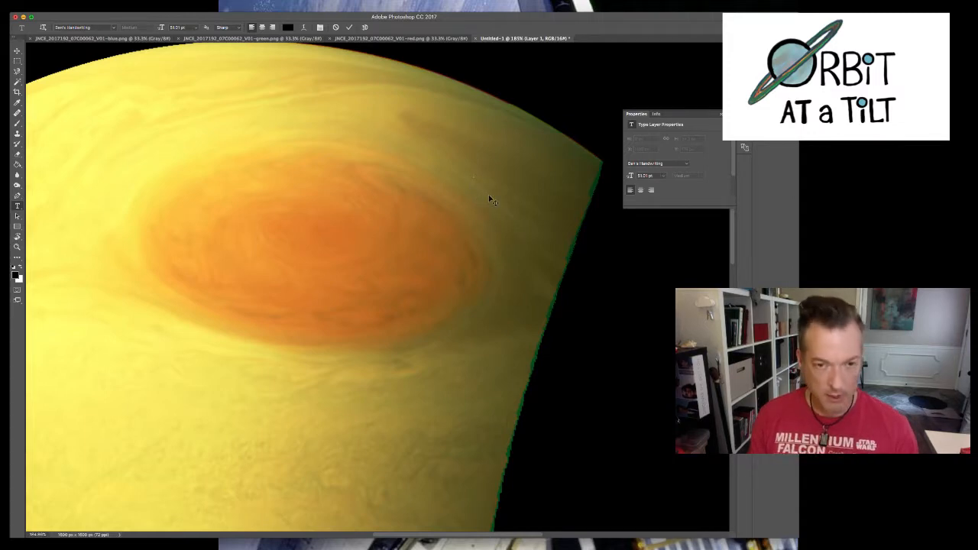
key(Escape)
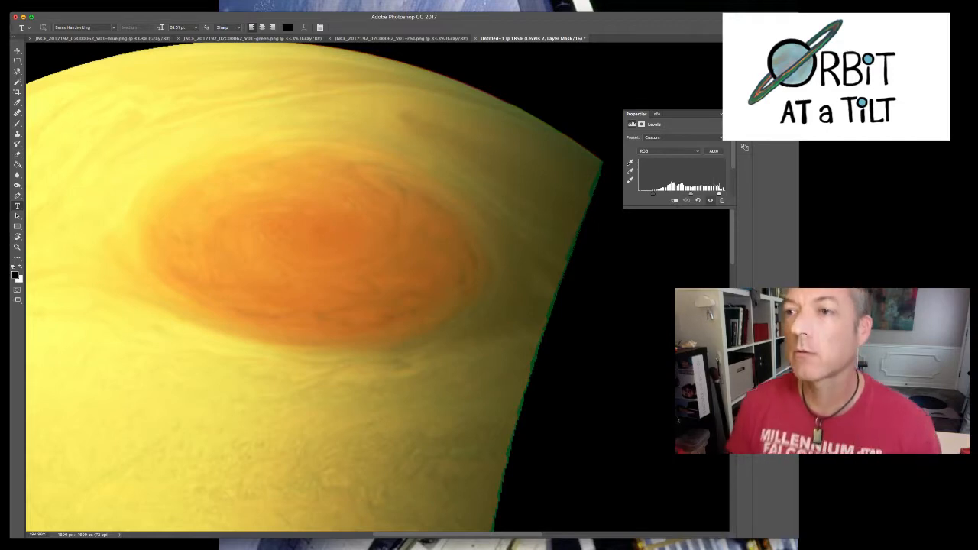
Add a second Curves adjustment layer and boost the contrast of the Great Red Spot and surrounding clouds with on-image targeted adjustments.
click(794, 37)
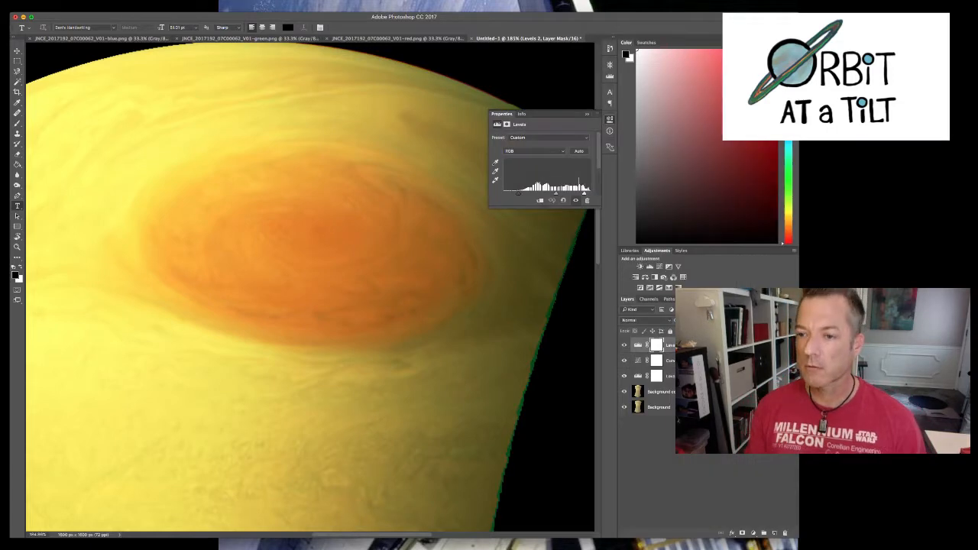
click(660, 266)
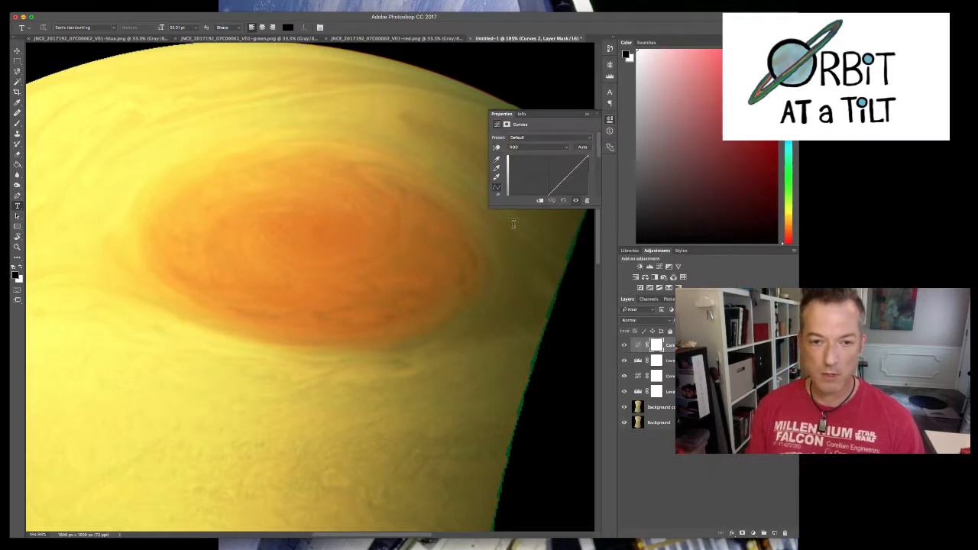
click(497, 148)
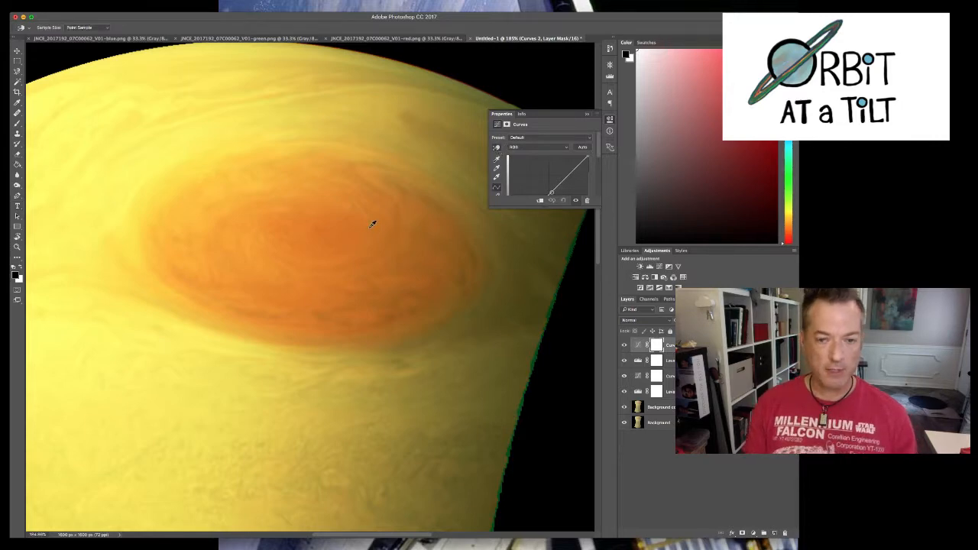
click(852, 170)
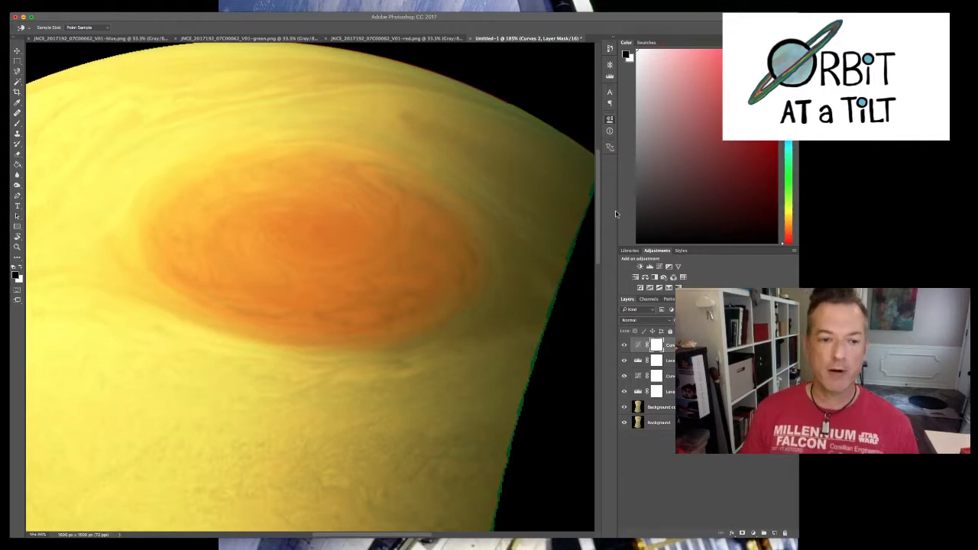
click(479, 253)
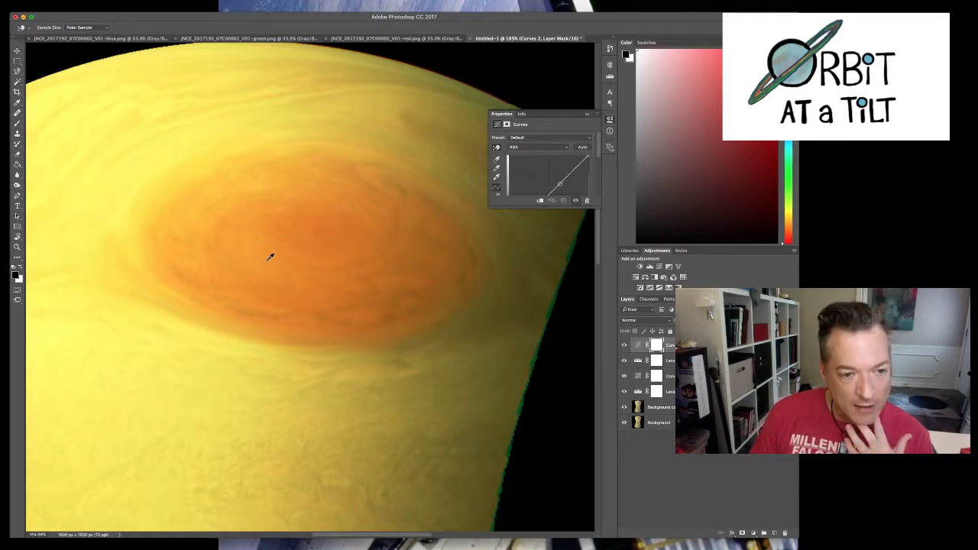
click(321, 227)
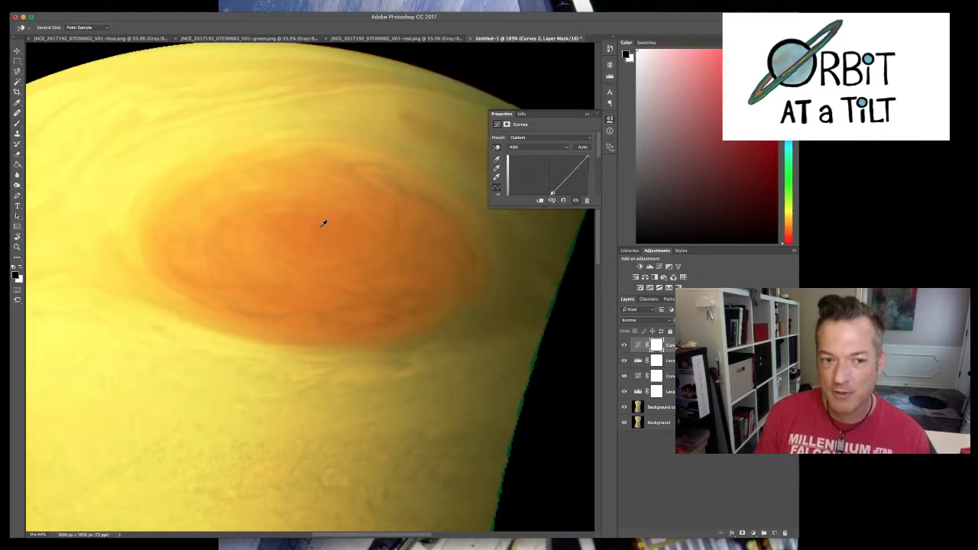
click(262, 263)
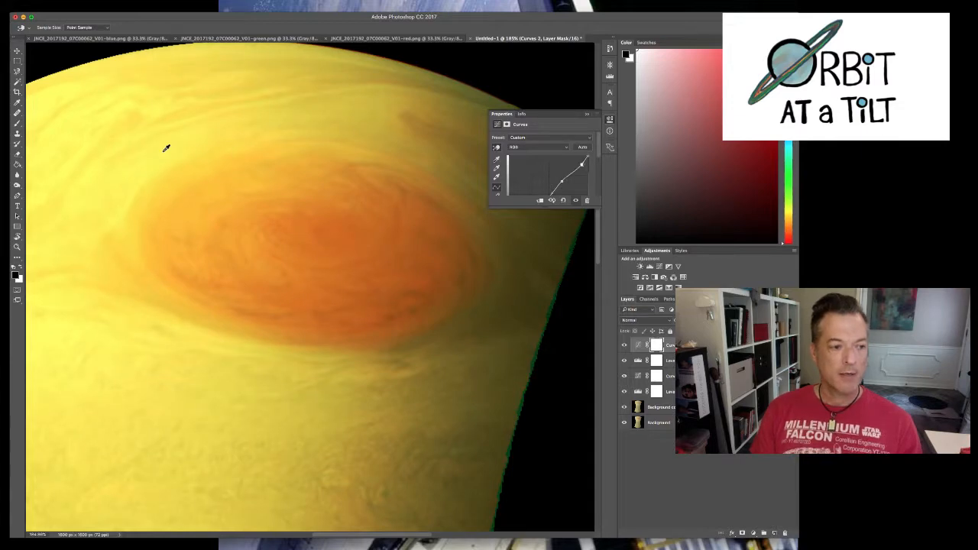
click(233, 112)
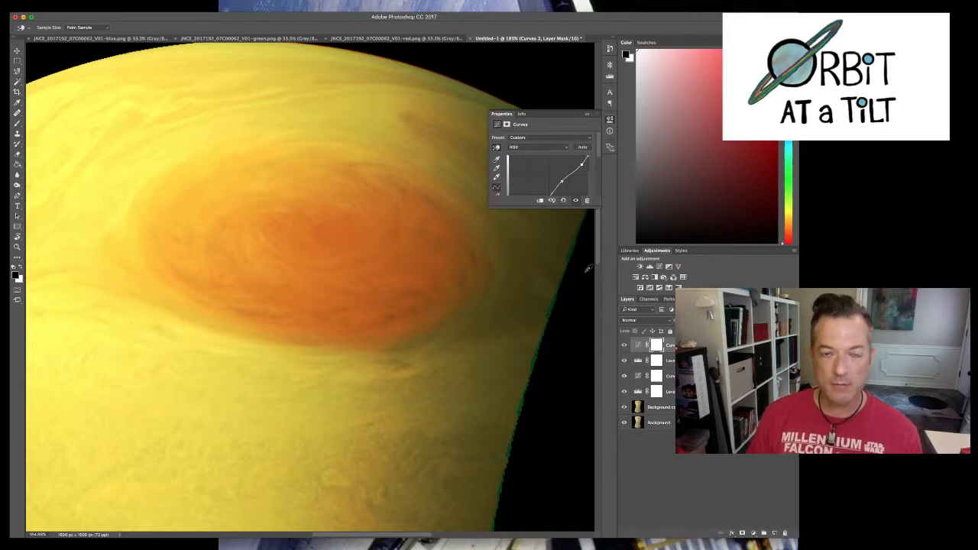
Add a third Levels adjustment layer, pull the RGB white point in and lighten the midtones slightly for the turbulent cloud bands.
scroll(482, 235, down, 5)
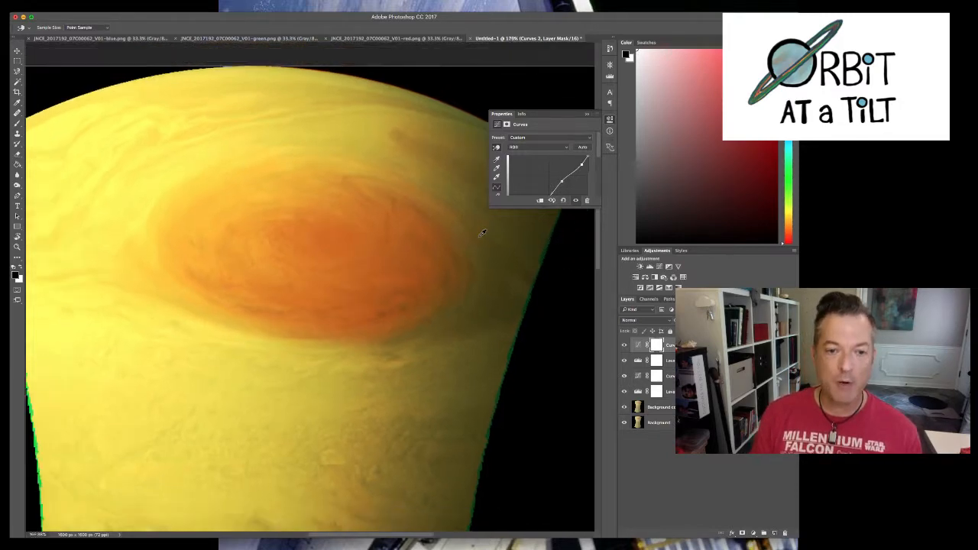
scroll(321, 358, down, 5)
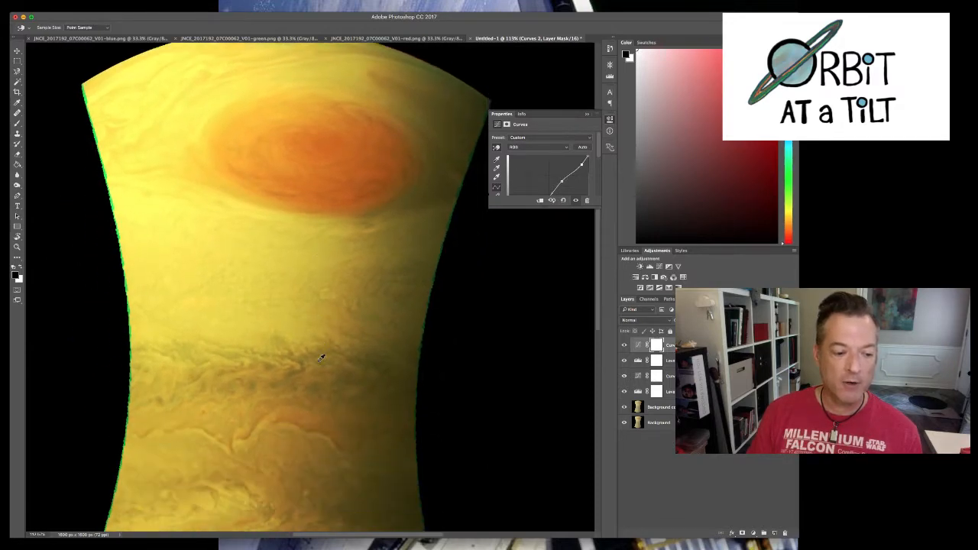
scroll(329, 277, up, 5)
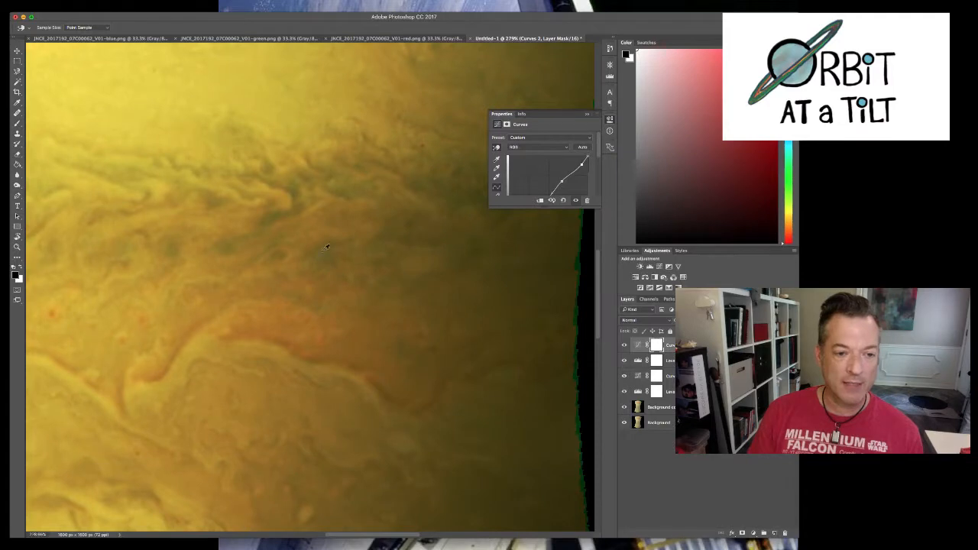
click(650, 266)
key(t)
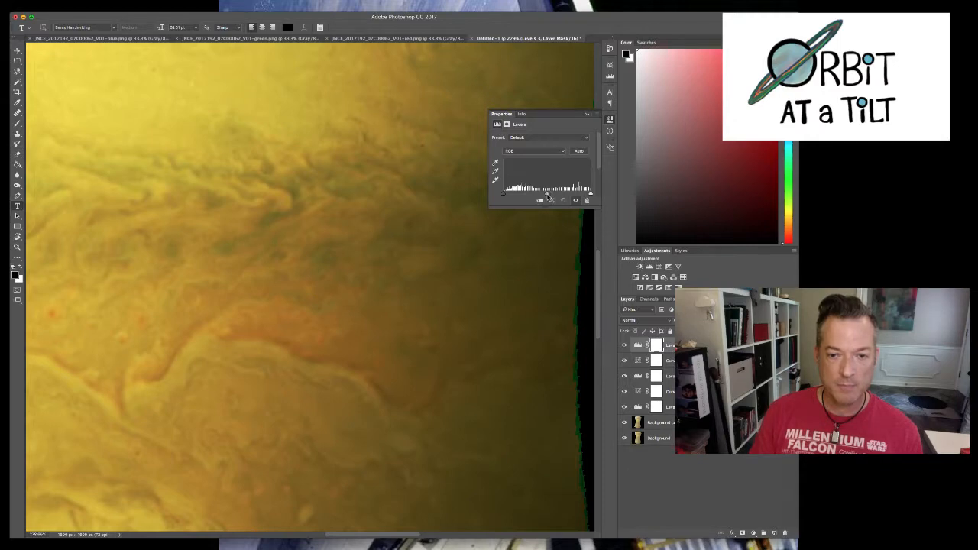
drag(548, 197, 586, 196)
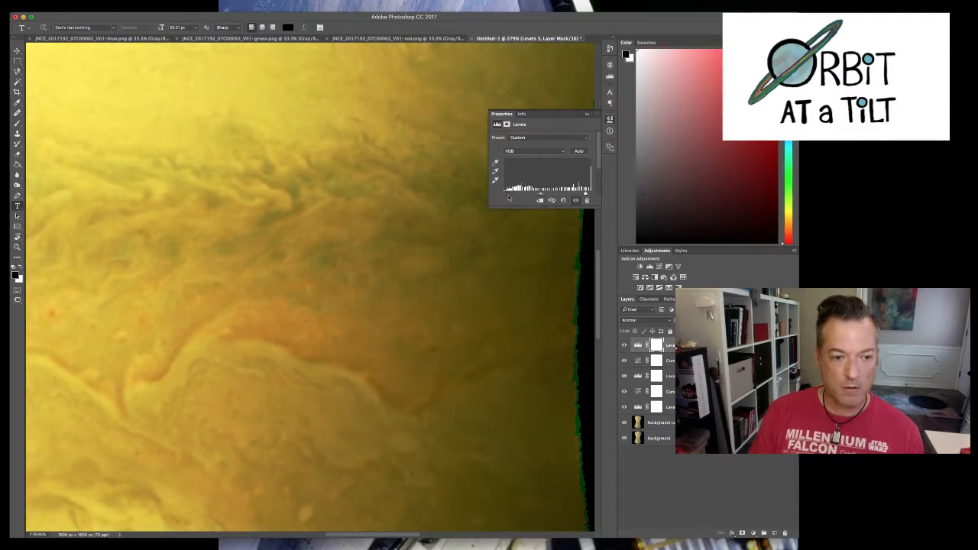
Add a third Curves adjustment layer and raise the RGB curve at tones sampled from the orange cloud bands below the turbulent belt.
click(659, 267)
click(497, 159)
click(350, 189)
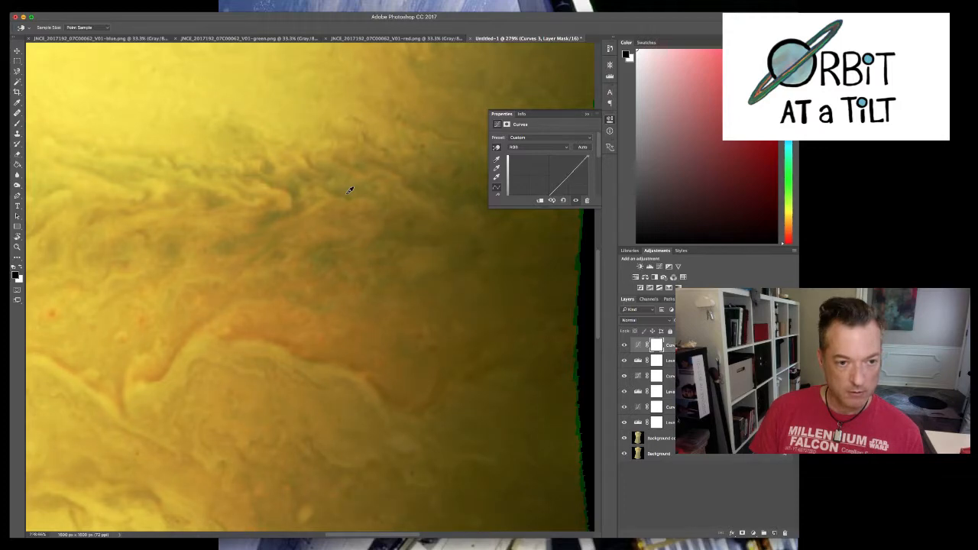
click(272, 306)
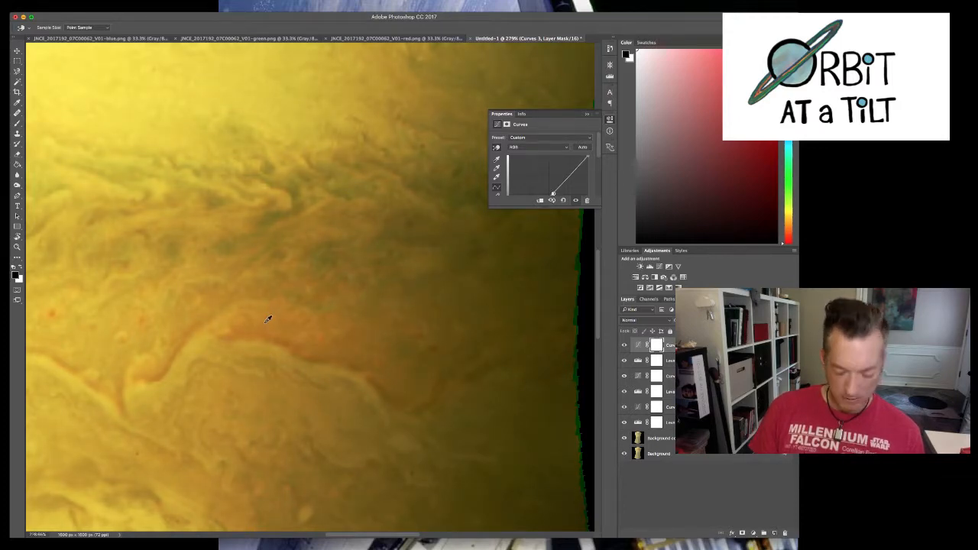
click(227, 315)
key(Up)
key(Up)
key(Up)
key(Up)
key(Up)
key(Up)
key(Up)
key(Up)
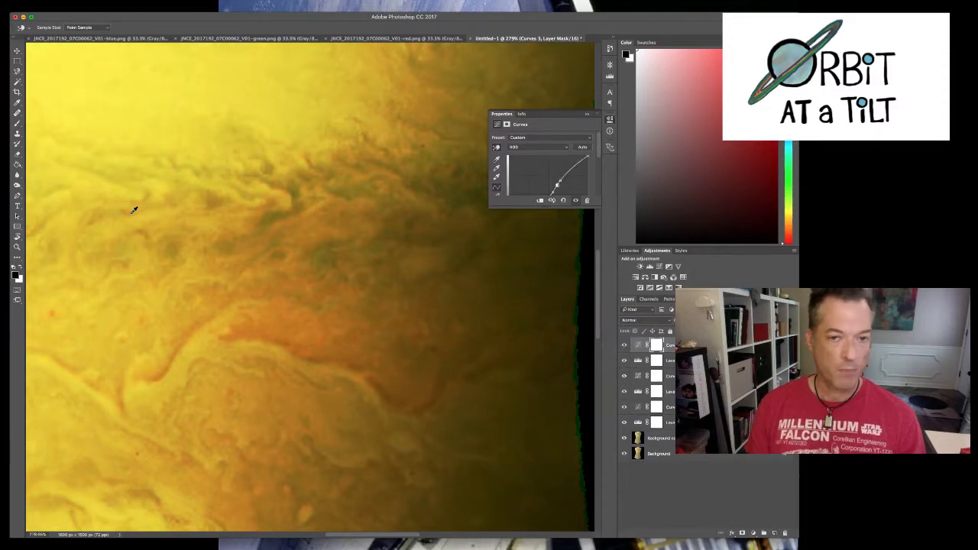
Compare the enhanced image with the unadjusted Background copy layer by hiding all other layers and showing them again.
scroll(134, 210, down, 8)
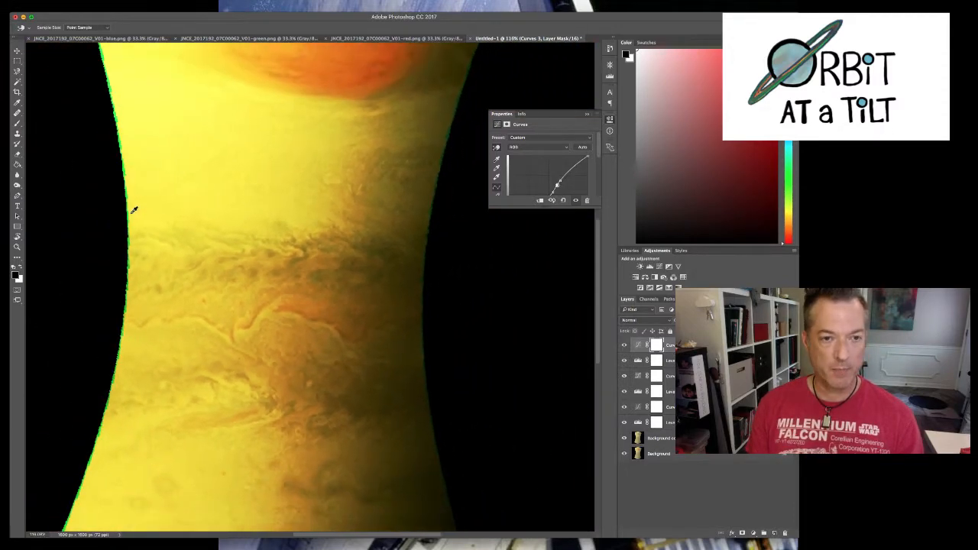
scroll(134, 210, up, 5)
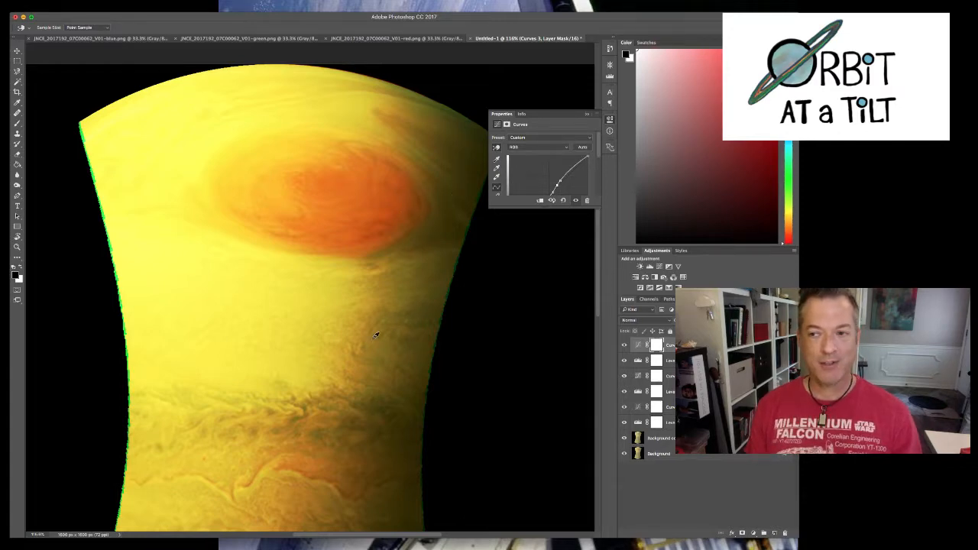
scroll(386, 328, down, 1)
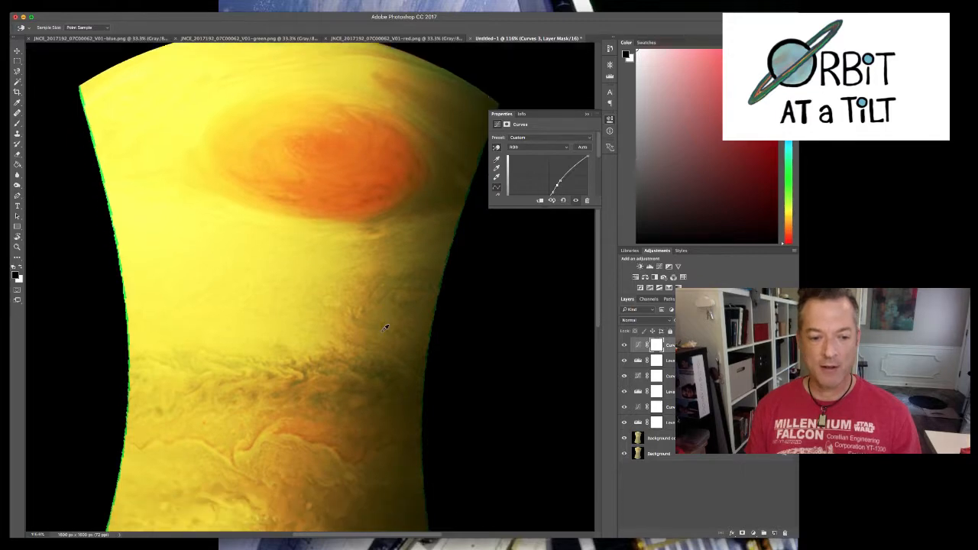
scroll(420, 287, up, 5)
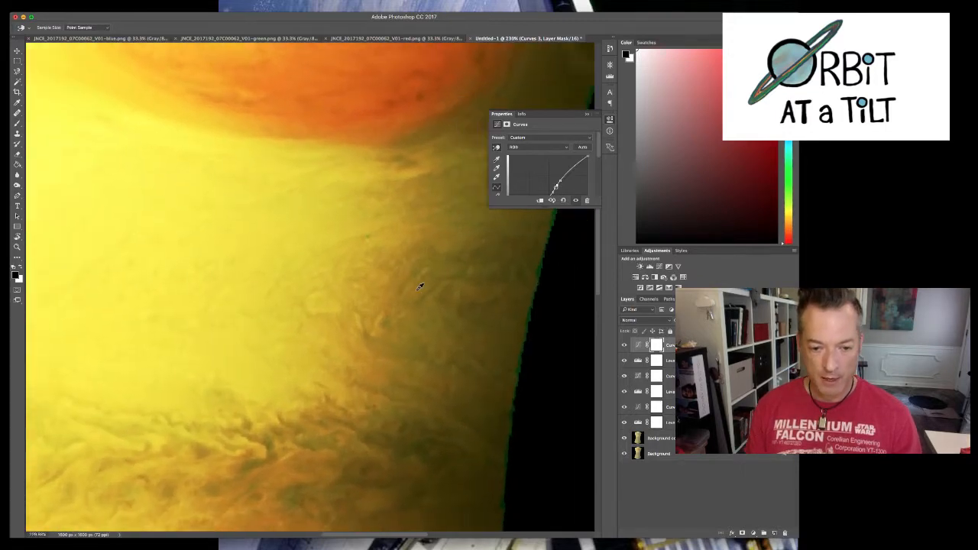
scroll(420, 287, right, 1)
scroll(420, 287, down, 3)
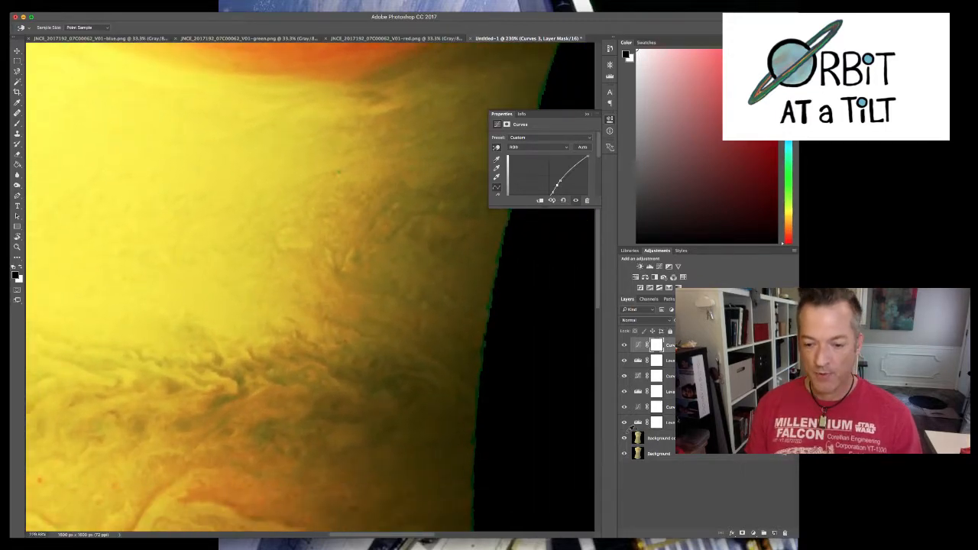
right_click(624, 440)
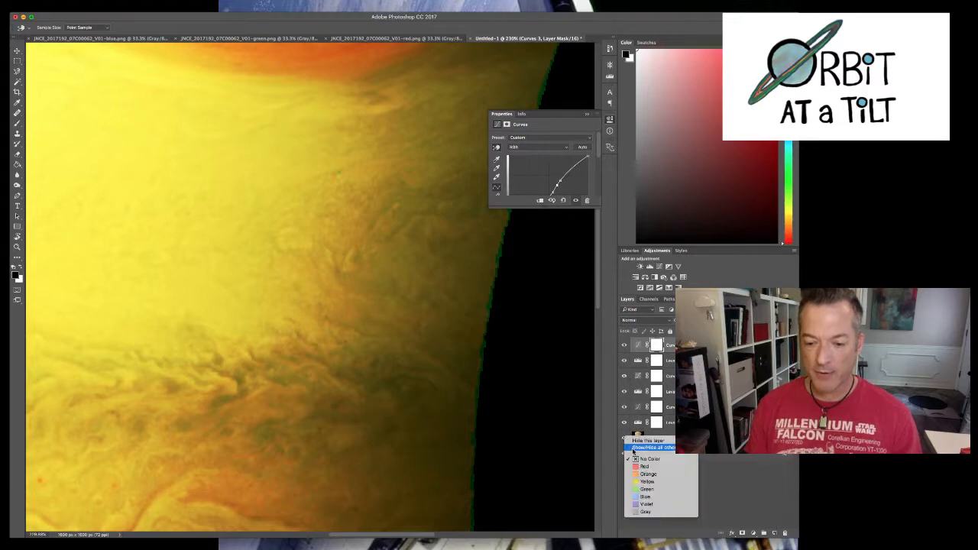
click(634, 448)
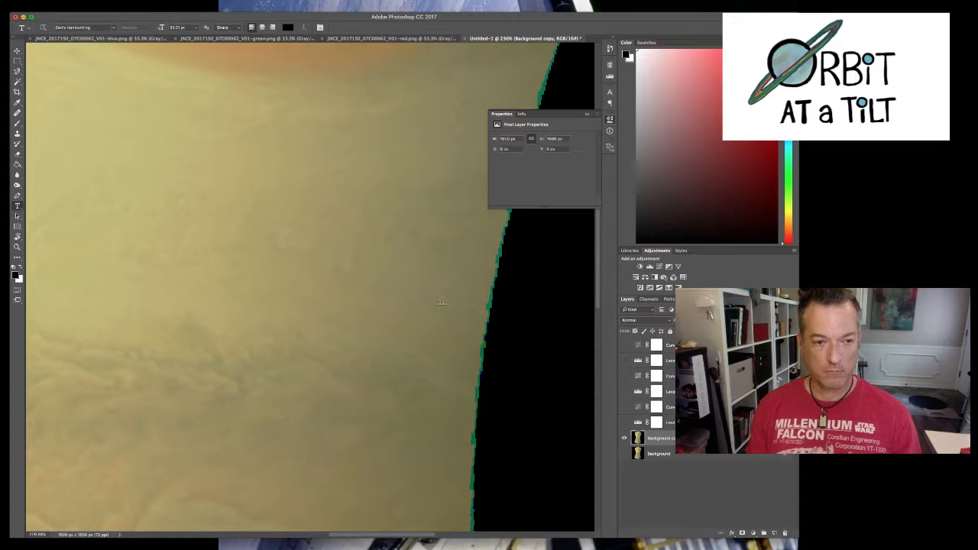
scroll(375, 298, down, 2)
scroll(376, 298, down, 4)
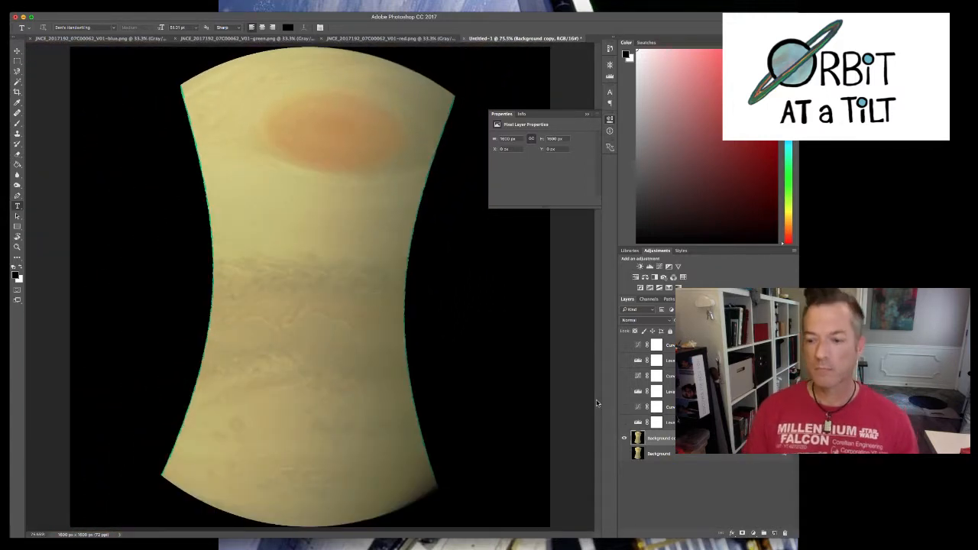
right_click(623, 440)
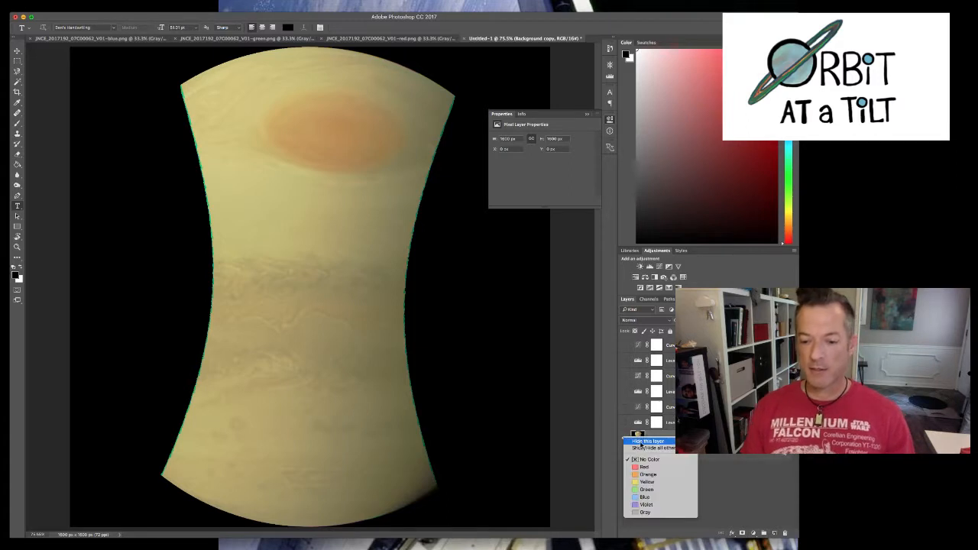
click(645, 449)
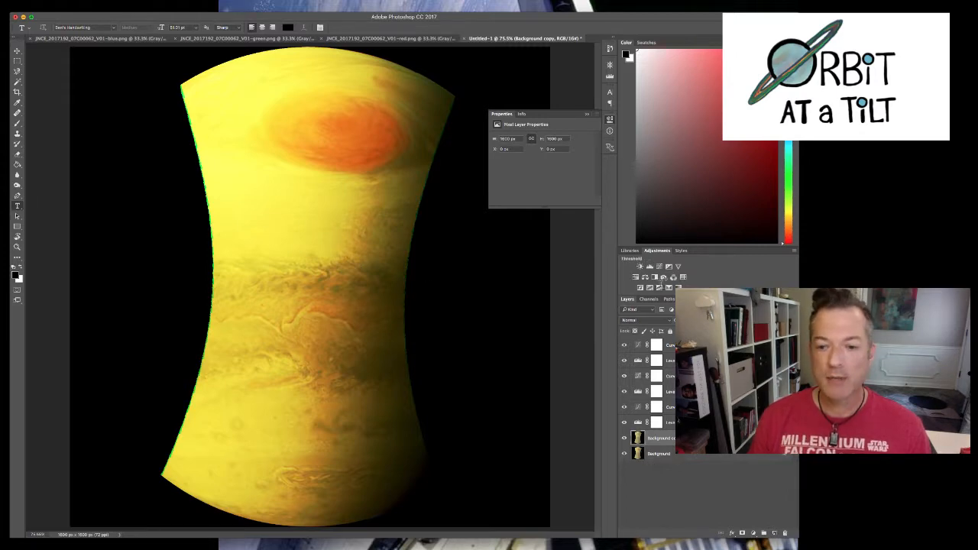
Add a Brightness/Contrast adjustment layer directly above Background copy, reduce the brightness and set the contrast to -20.
click(641, 267)
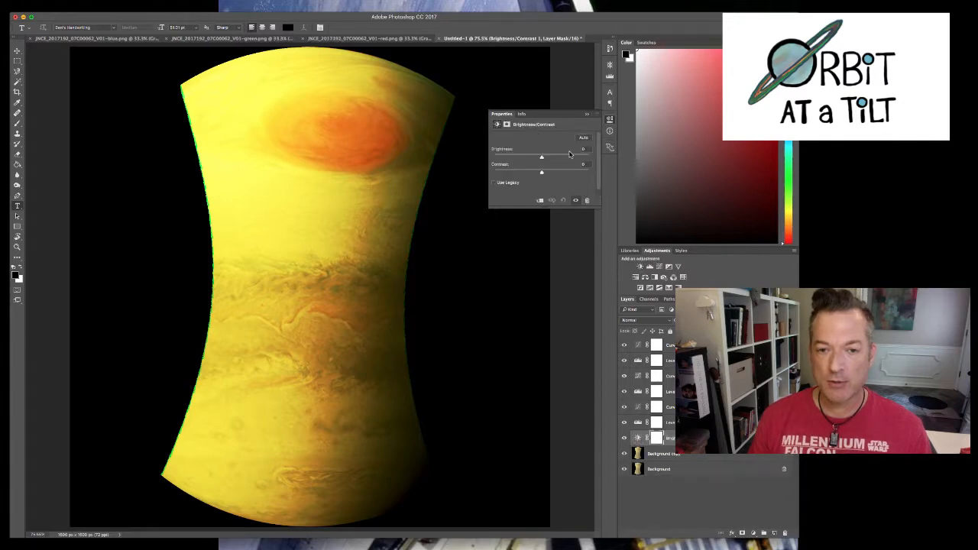
drag(541, 159, 525, 173)
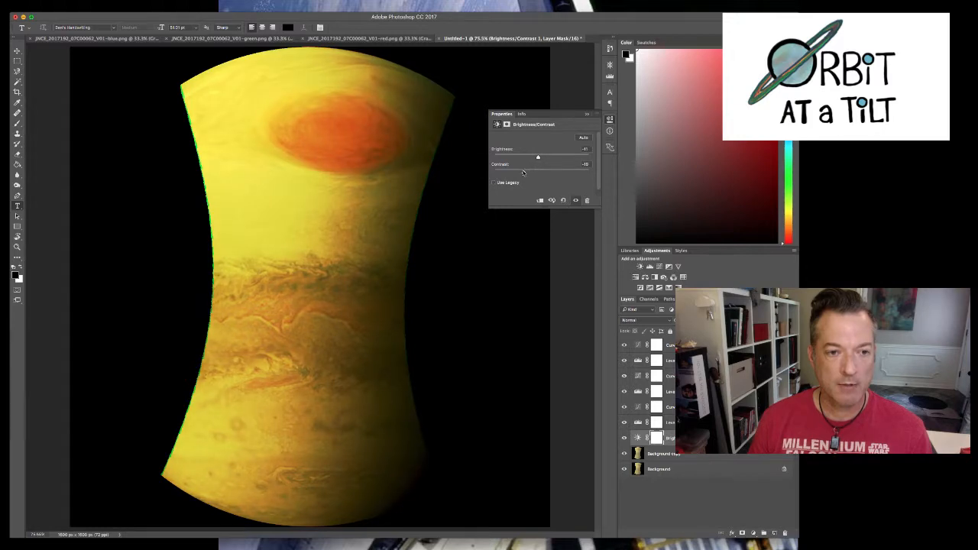
drag(539, 160, 530, 159)
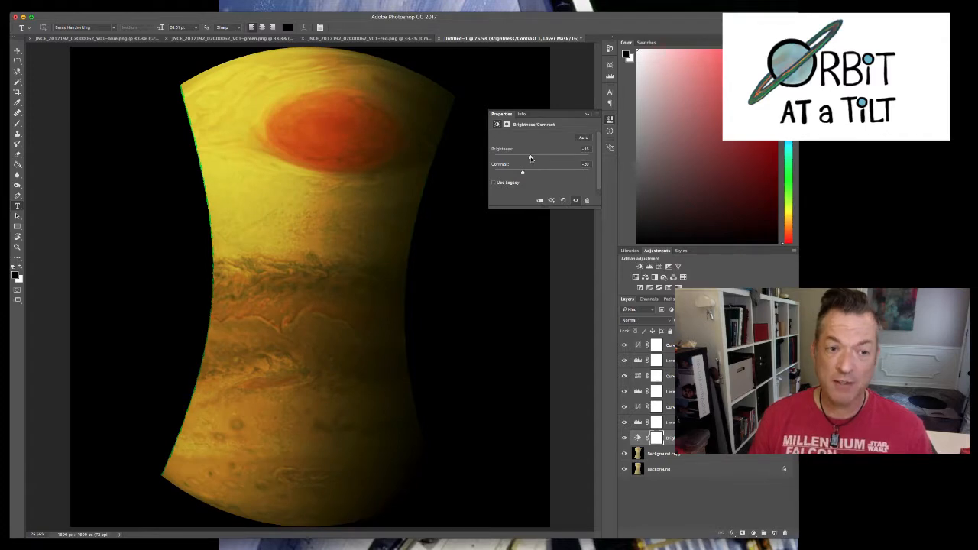
drag(532, 158, 533, 158)
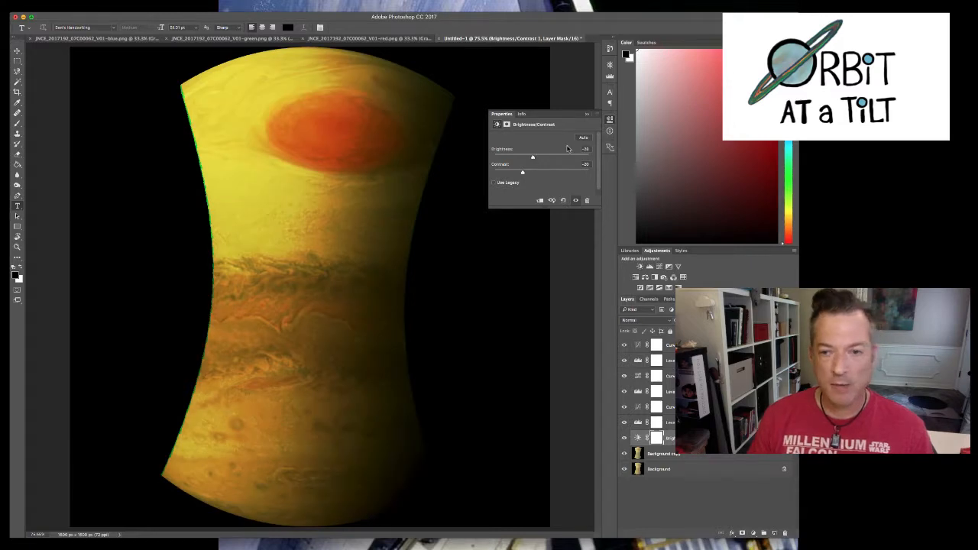
Add a Curves adjustment layer above Brightness/Contrast and lower the RGB curve at the bright cloud tone sampled beside the Great Red Spot.
click(659, 267)
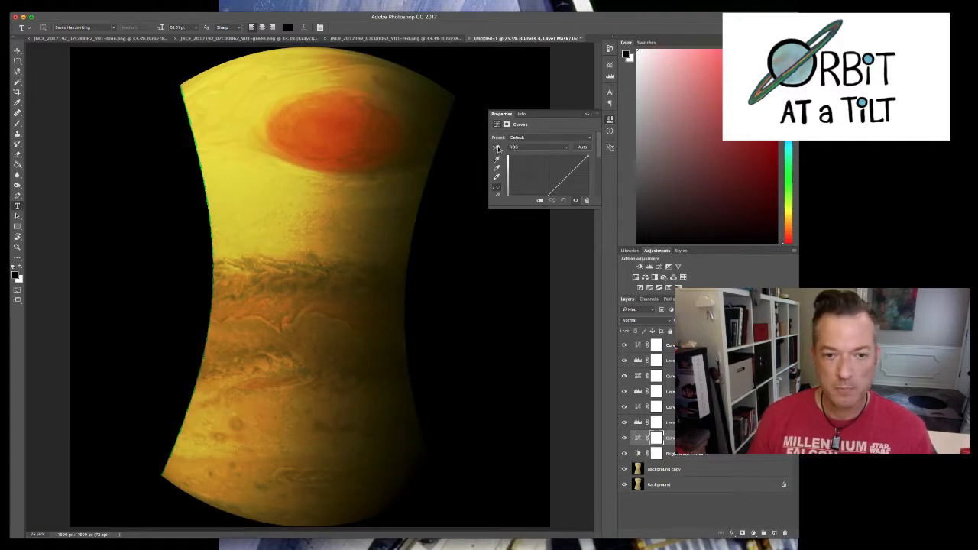
click(496, 147)
click(239, 114)
key(Down)
key(Down)
key(Down)
key(Down)
key(Down)
key(Down)
key(Down)
key(Down)
key(Down)
key(Down)
key(Down)
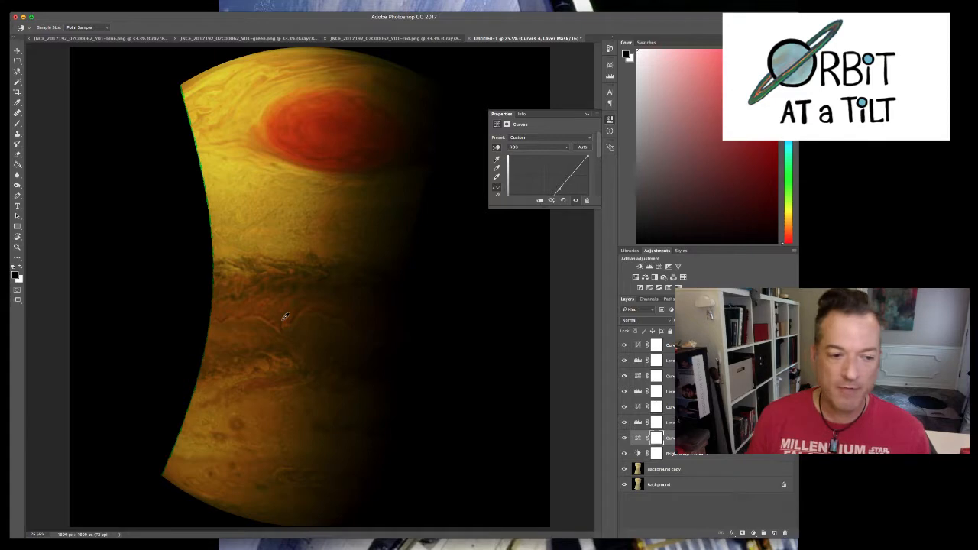
scroll(285, 316, up, 5)
scroll(285, 317, down, 5)
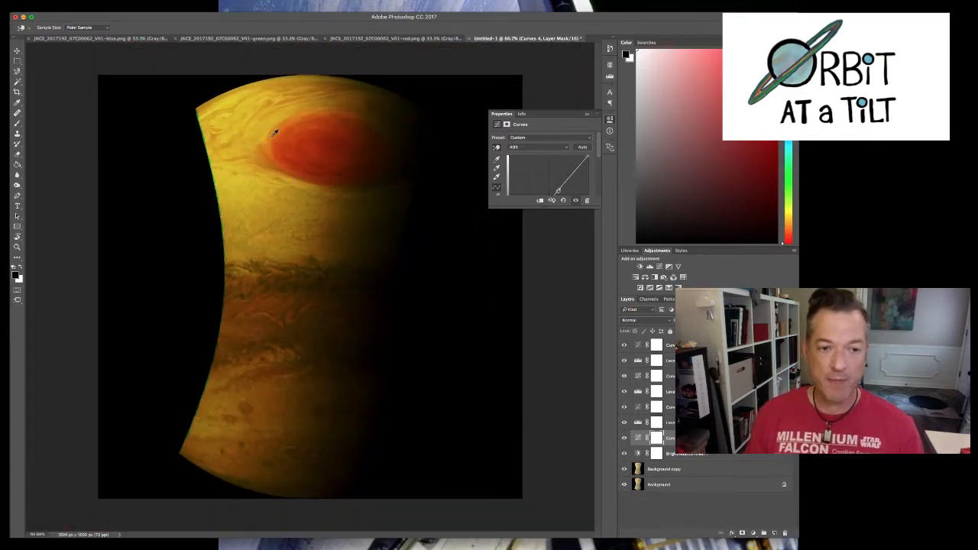
scroll(317, 266, up, 2)
scroll(317, 265, down, 1)
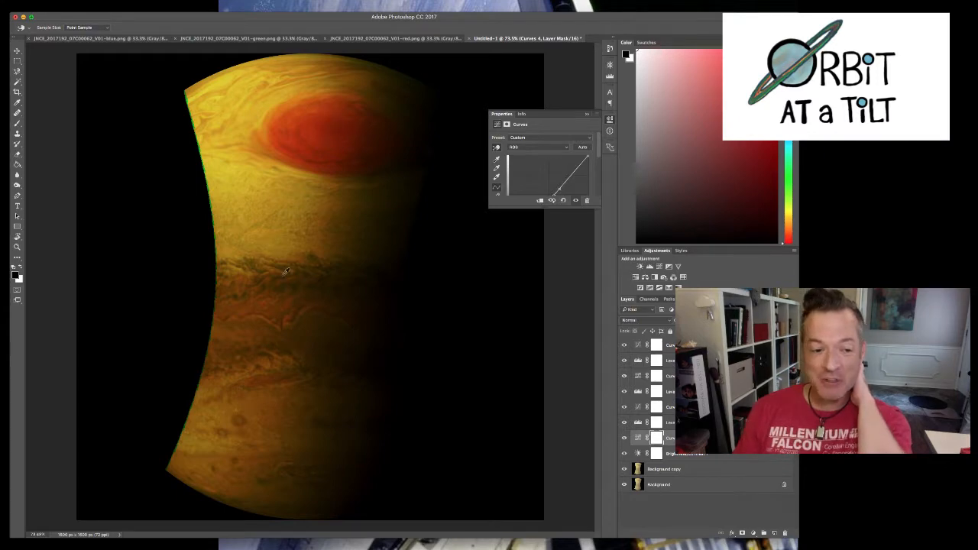
click(825, 180)
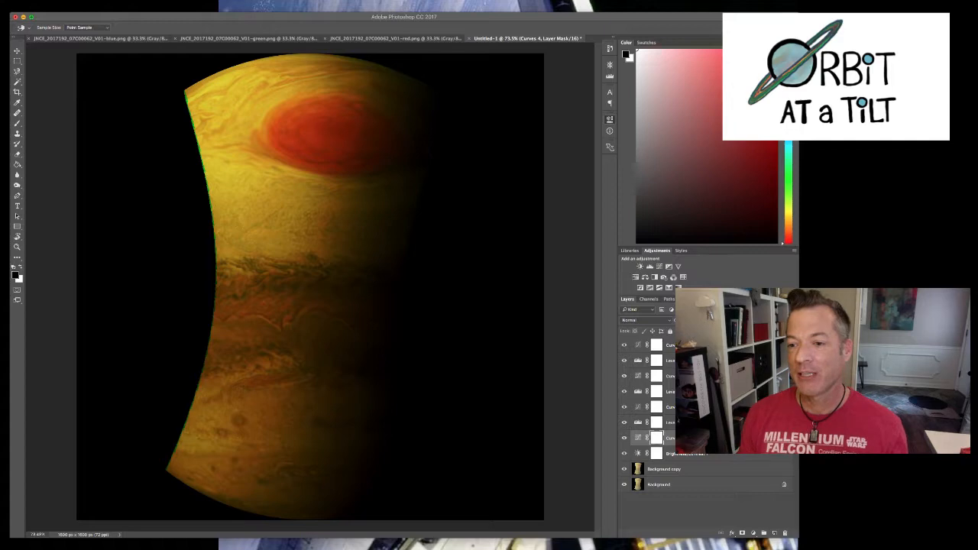